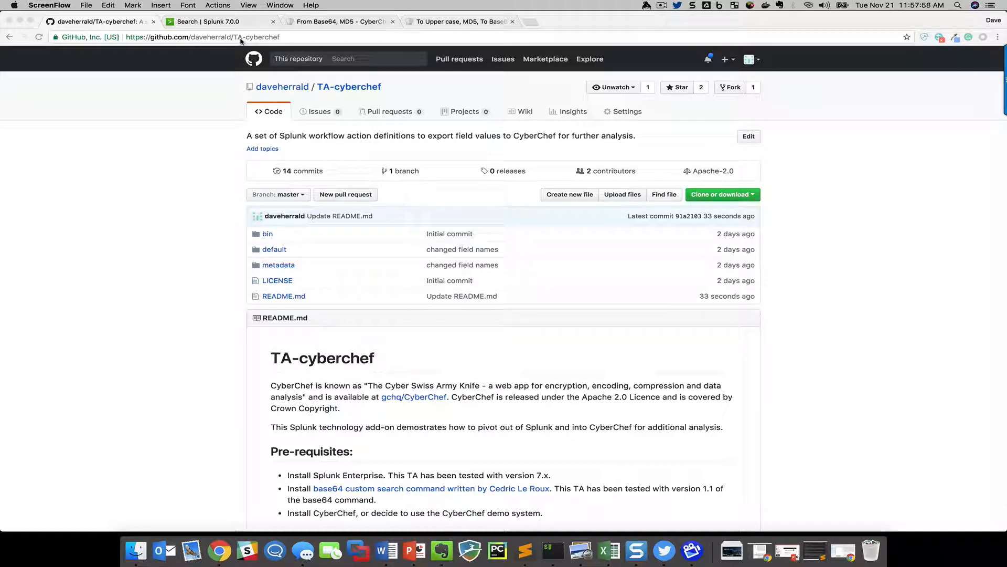
- Review the TA-cyberchef GitHub repository page, including its address and the README's prerequisites and installation notes
click(278, 38)
triple_click(279, 38)
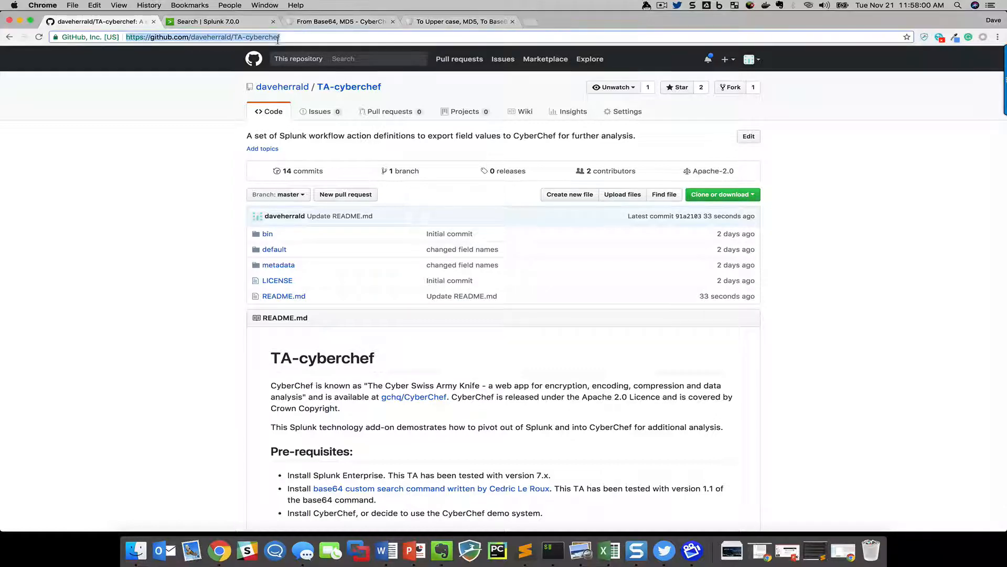
click(234, 148)
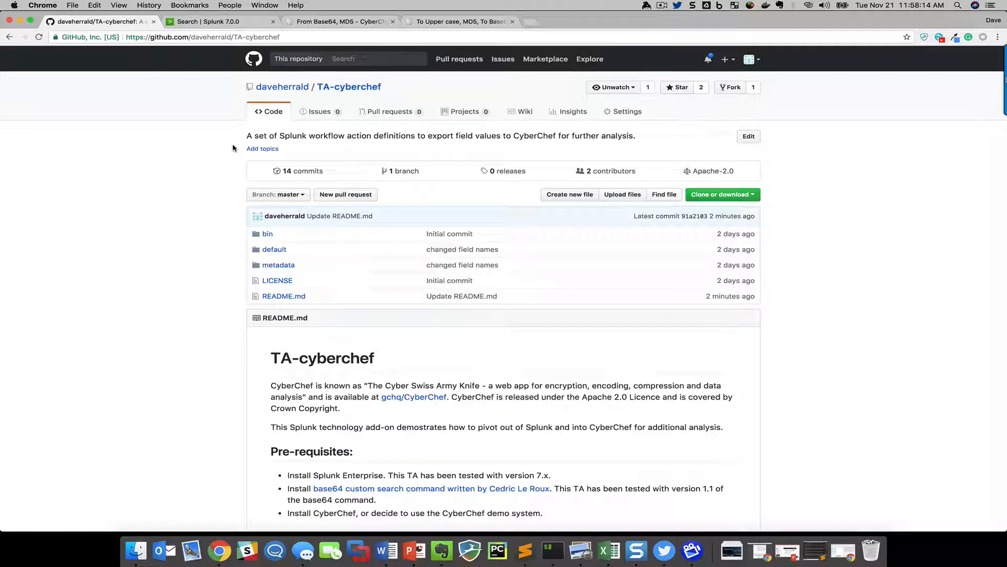
scroll(441, 362, down, 4)
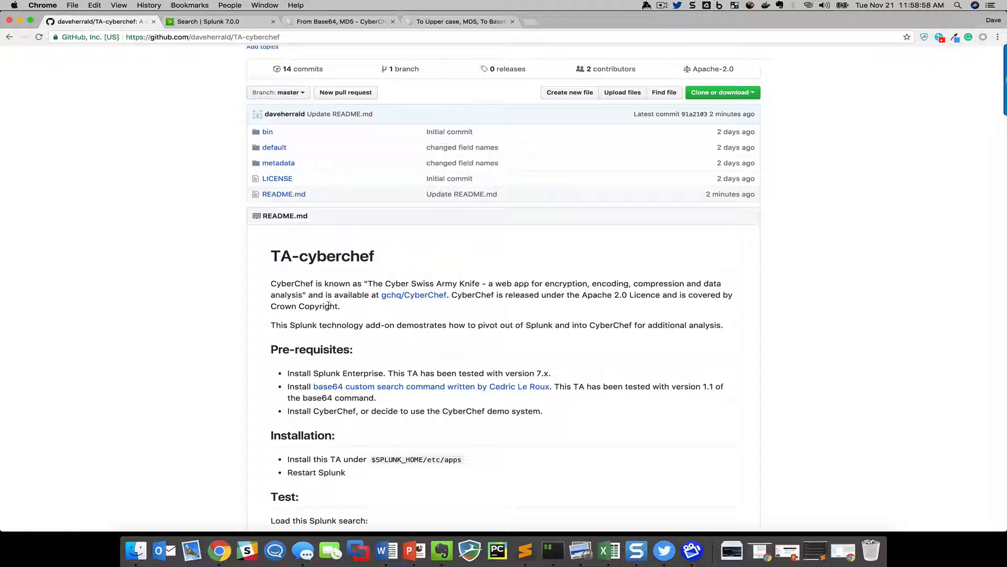
- Switch to the Splunk search, collapse the expanded event, set the cchef eval string to "abc123" and run the search
click(238, 23)
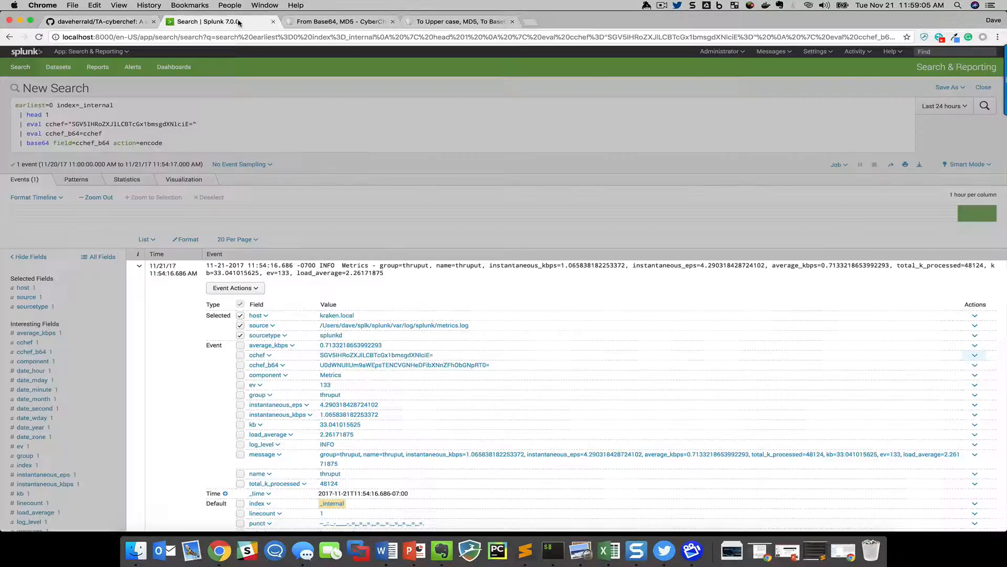
click(136, 271)
double_click(86, 123)
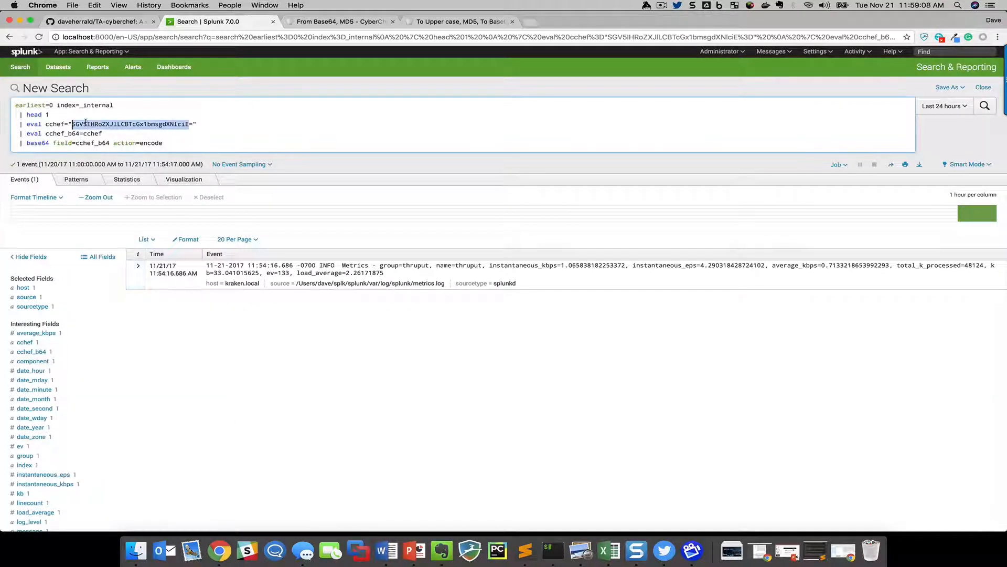
text(abc123)
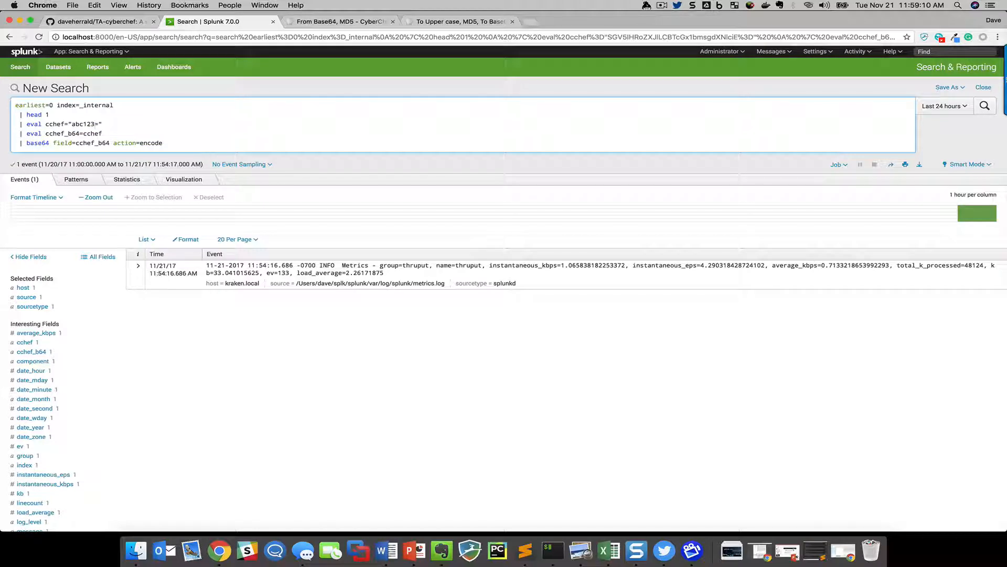
key(BackSpace)
click(985, 107)
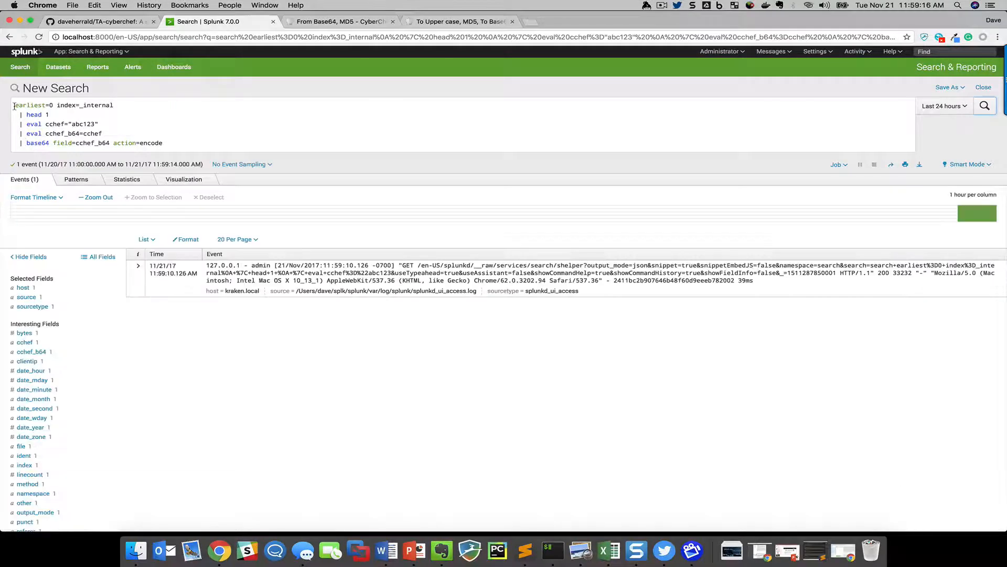
- Examine the query's overall structure, its base search on the _internal index and the head 1 line
drag(14, 103, 178, 143)
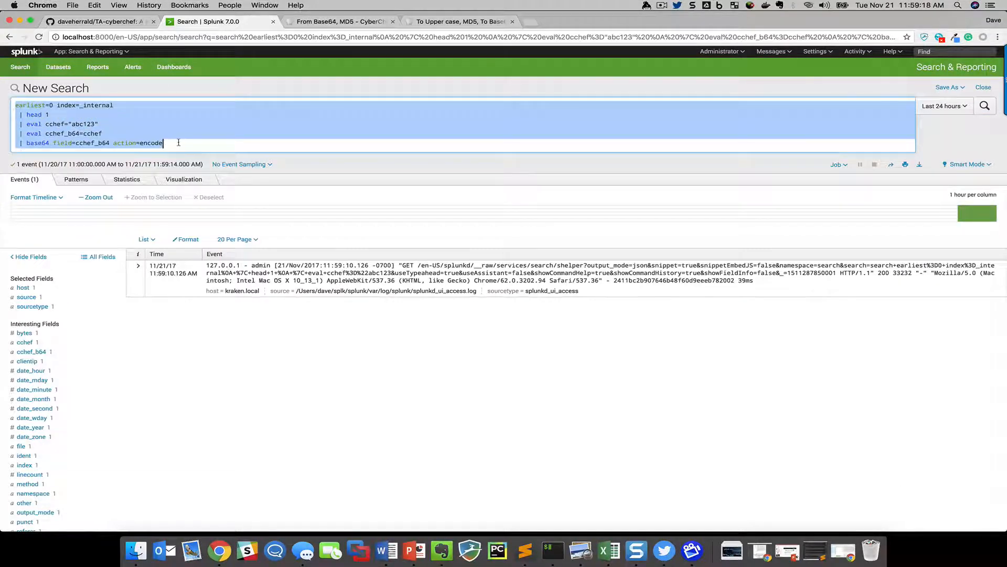
click(178, 142)
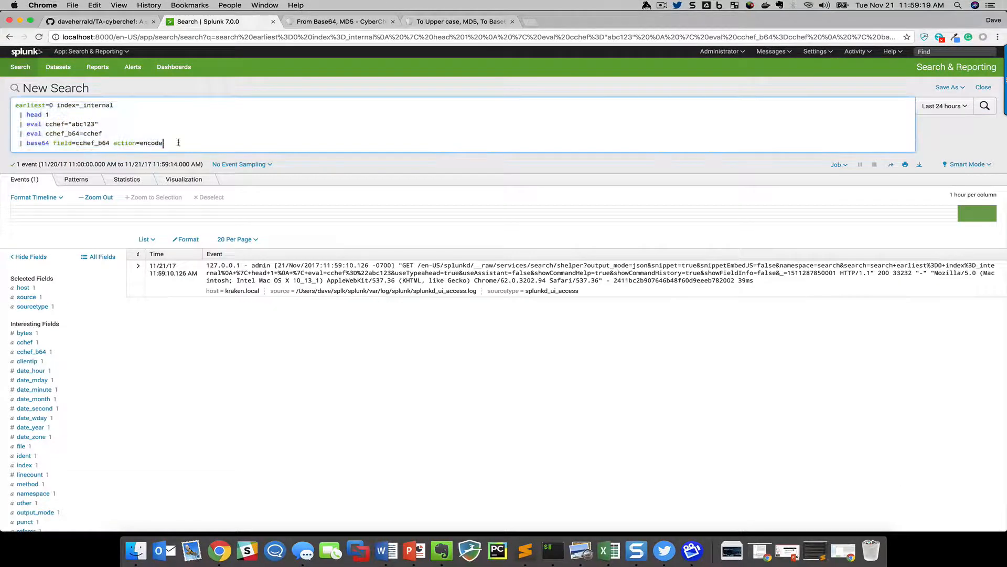
triple_click(66, 105)
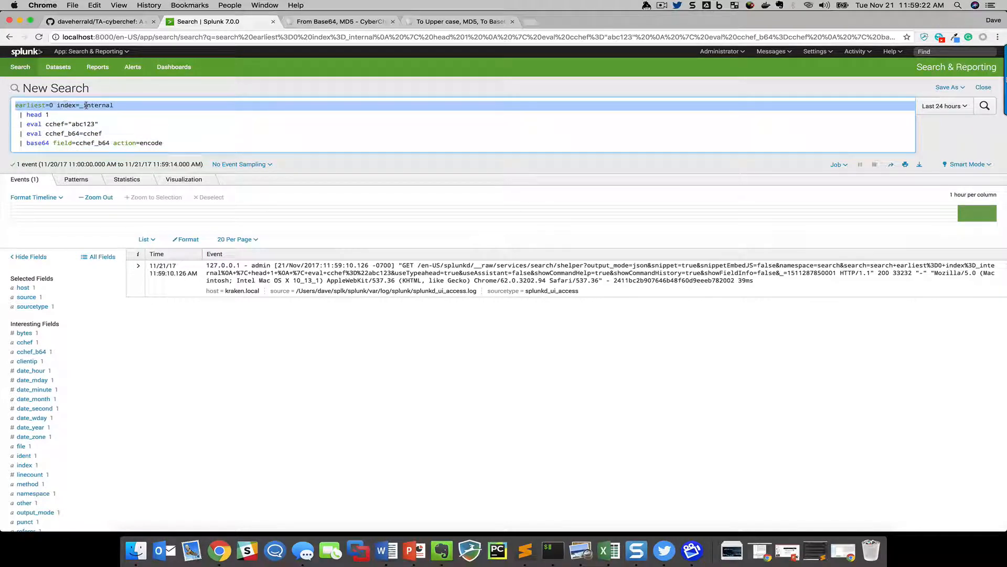
click(86, 104)
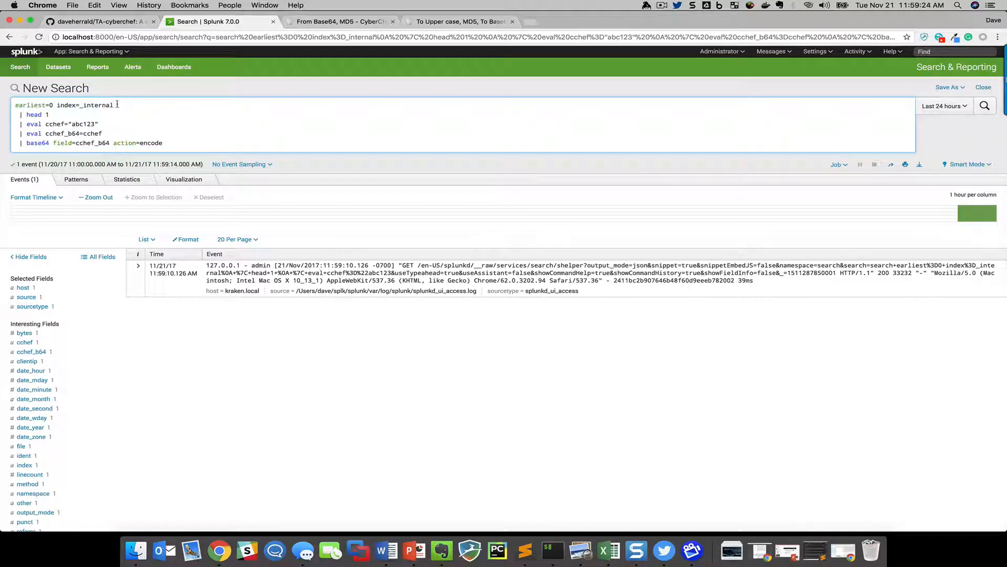
click(117, 105)
double_click(50, 115)
click(24, 114)
triple_click(24, 114)
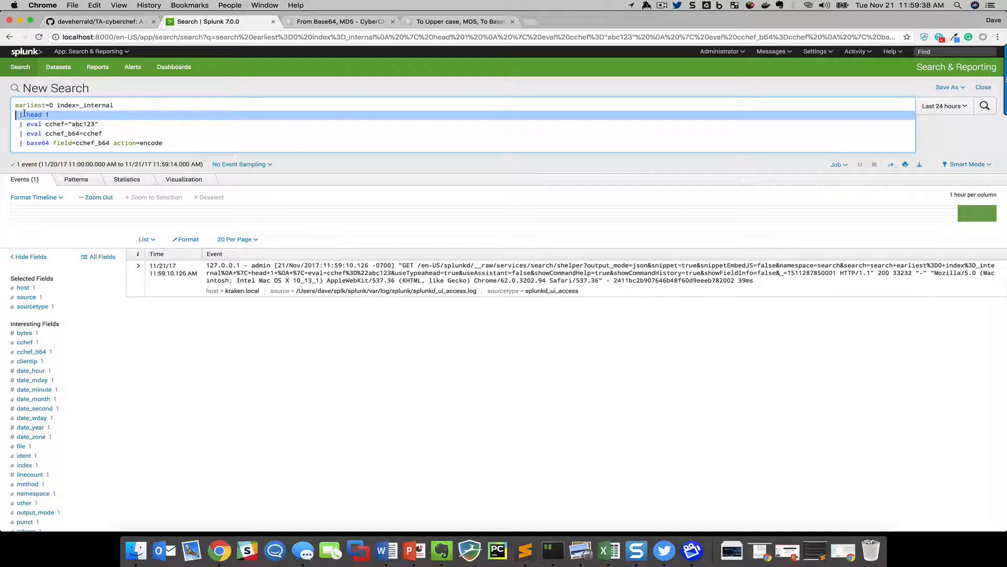
- Examine the eval lines that define cchef and cchef_b64, and the base64 encode command in the query
triple_click(27, 123)
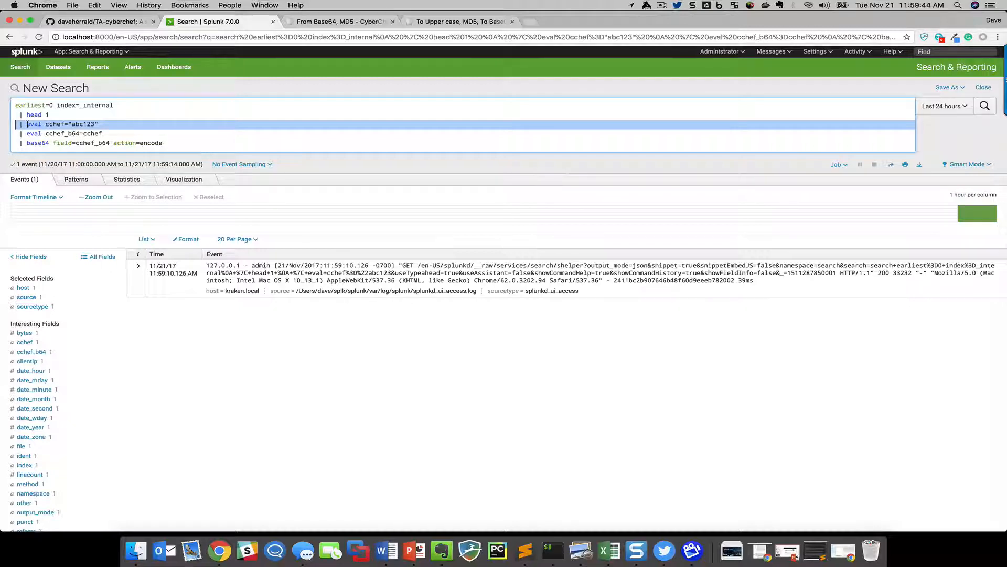
click(111, 124)
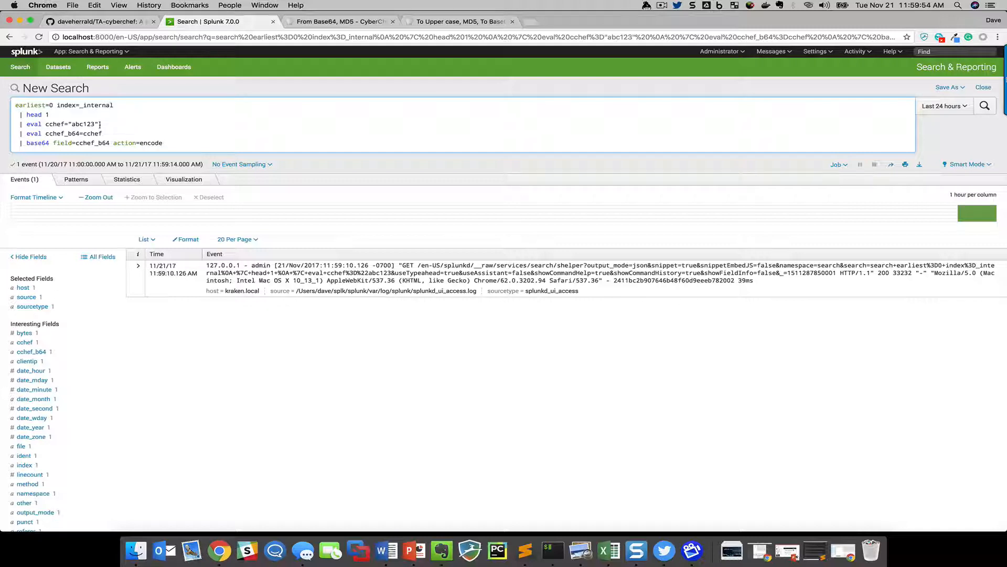
triple_click(57, 125)
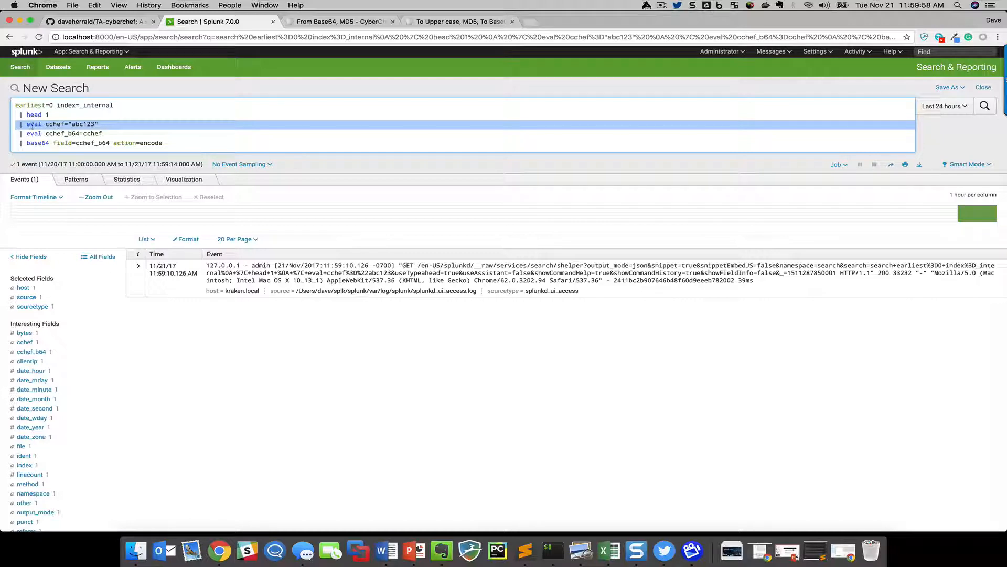
click(62, 124)
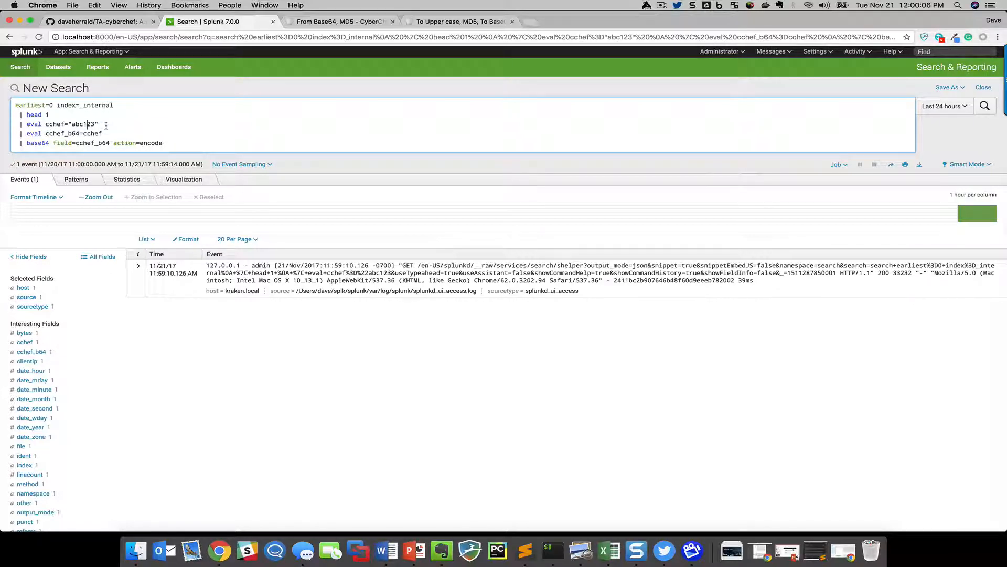
click(89, 125)
drag(19, 133, 102, 133)
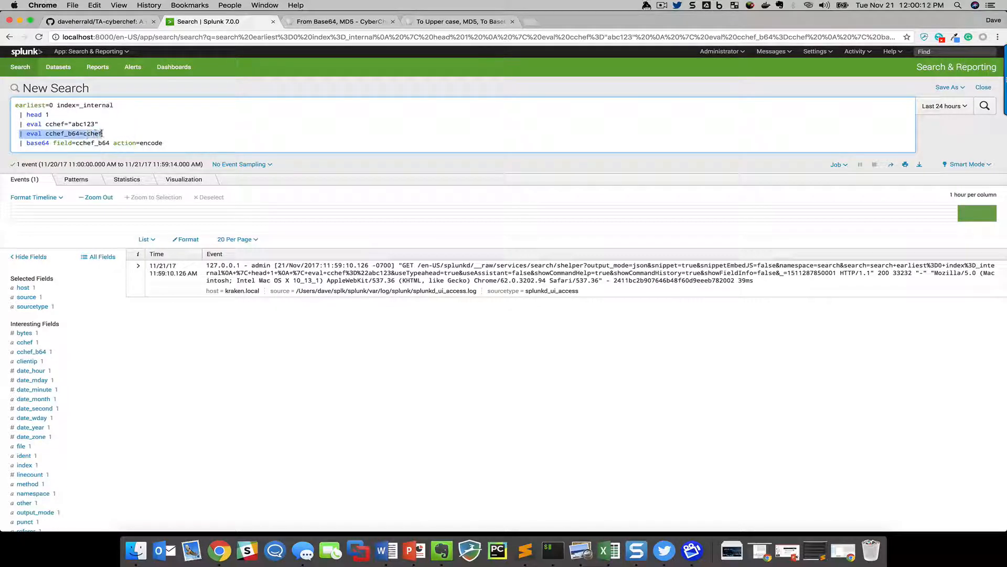
click(62, 134)
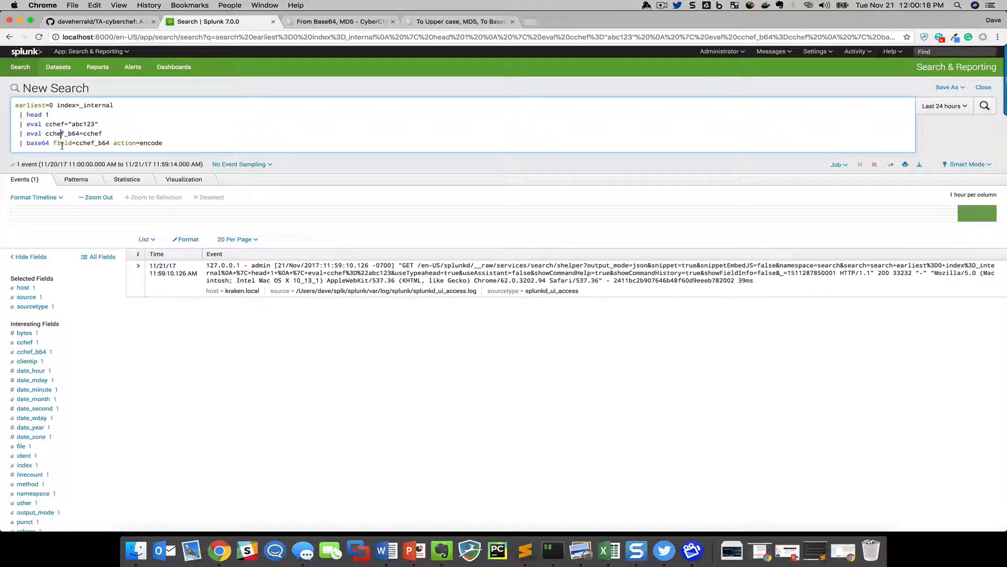
triple_click(31, 143)
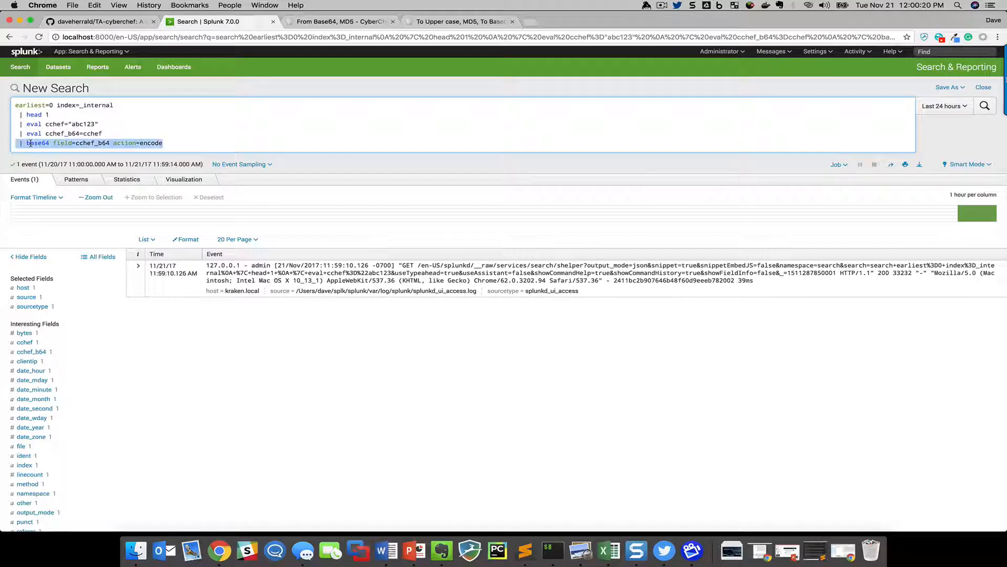
click(86, 144)
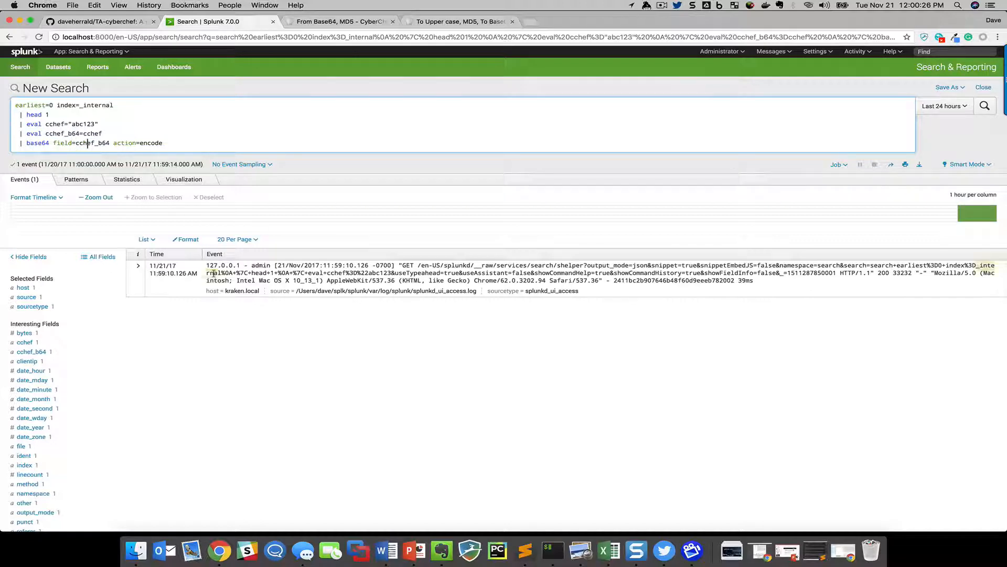
- Expand the event's fields and send the cchef value to CyberChef with the CyberChef-To_Hex workflow action
click(142, 277)
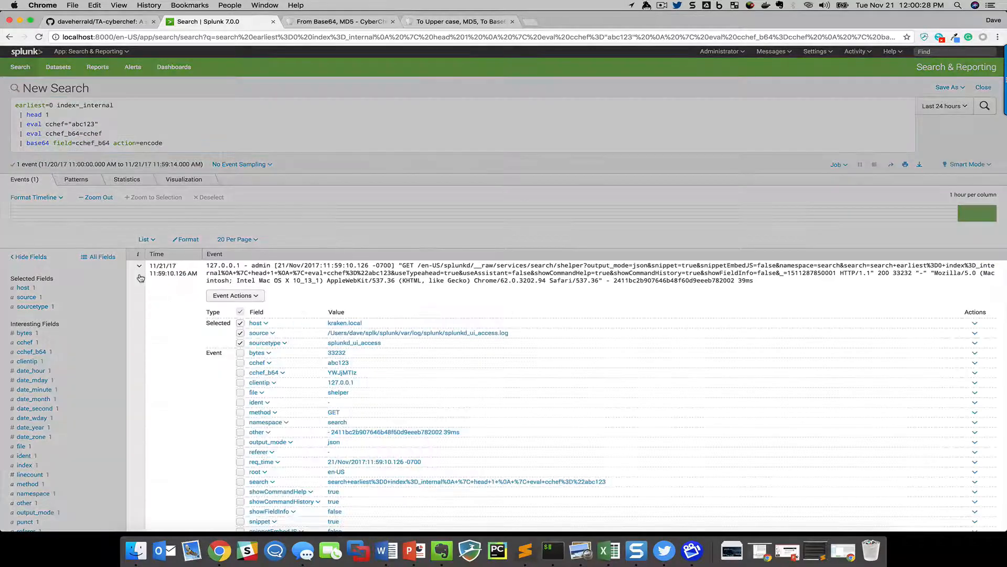
scroll(451, 334, down, 3)
scroll(452, 334, down, 2)
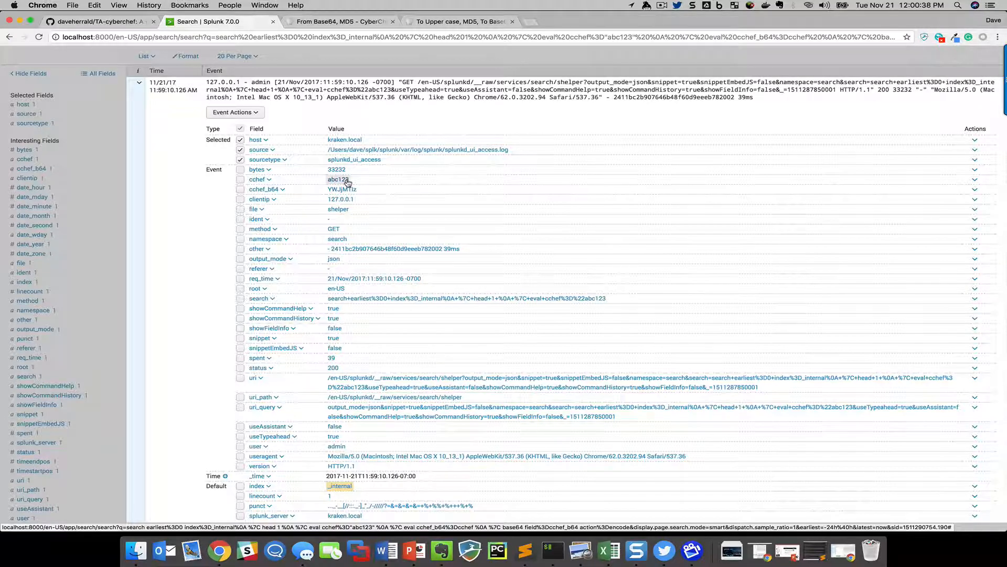
click(974, 182)
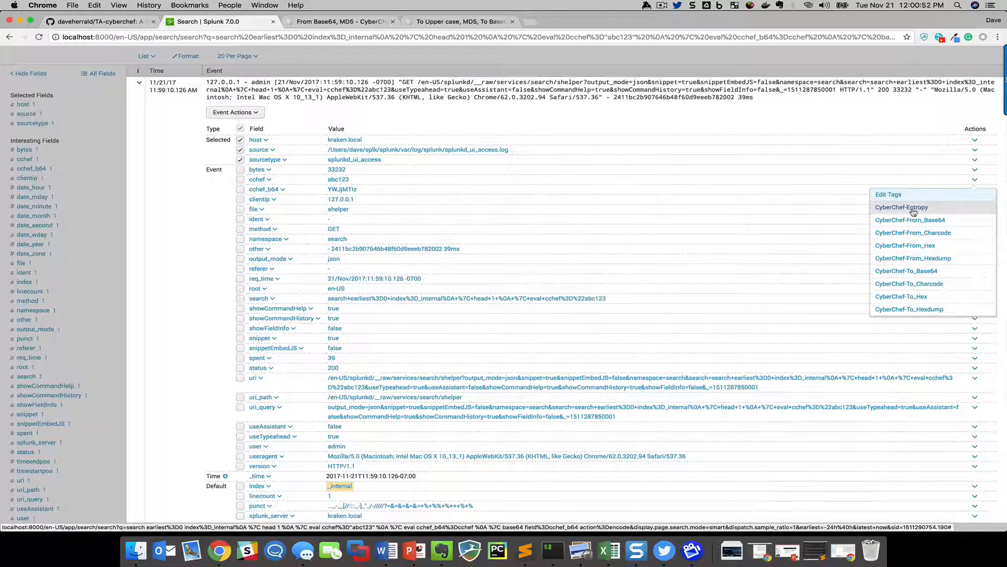
click(909, 297)
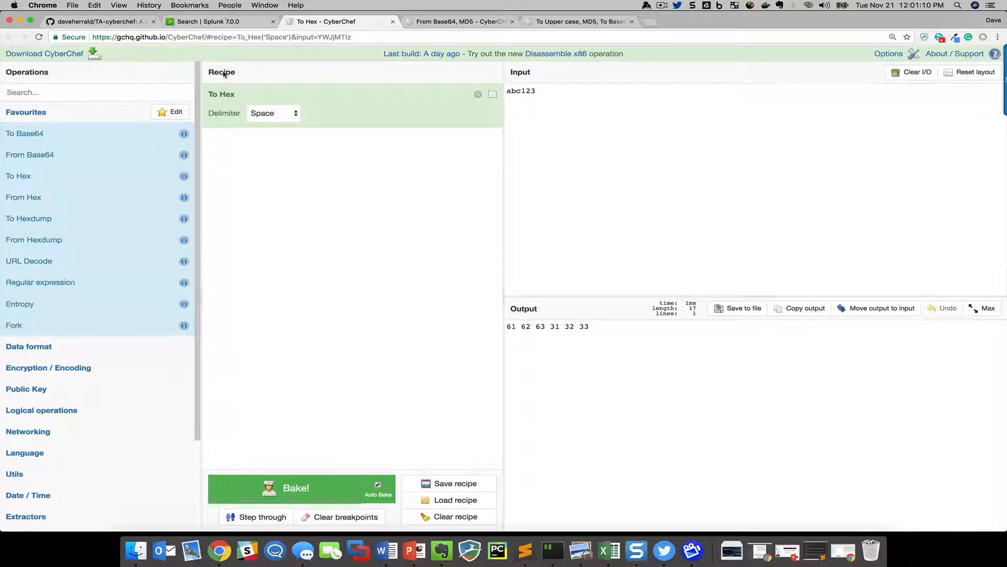
- Inspect the CyberChef input, its To Hex output and the available operation categories
click(515, 91)
double_click(515, 91)
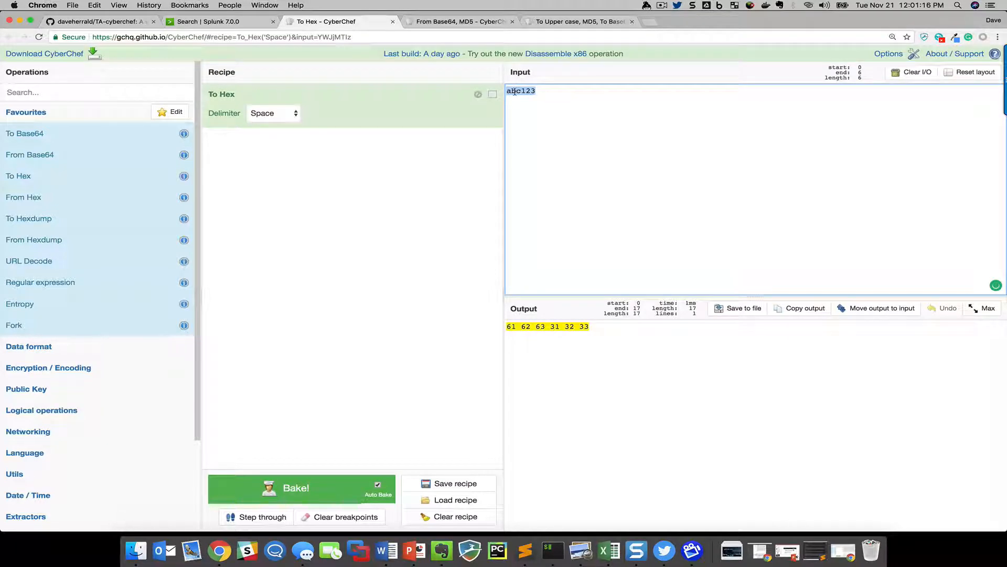
double_click(538, 327)
triple_click(535, 326)
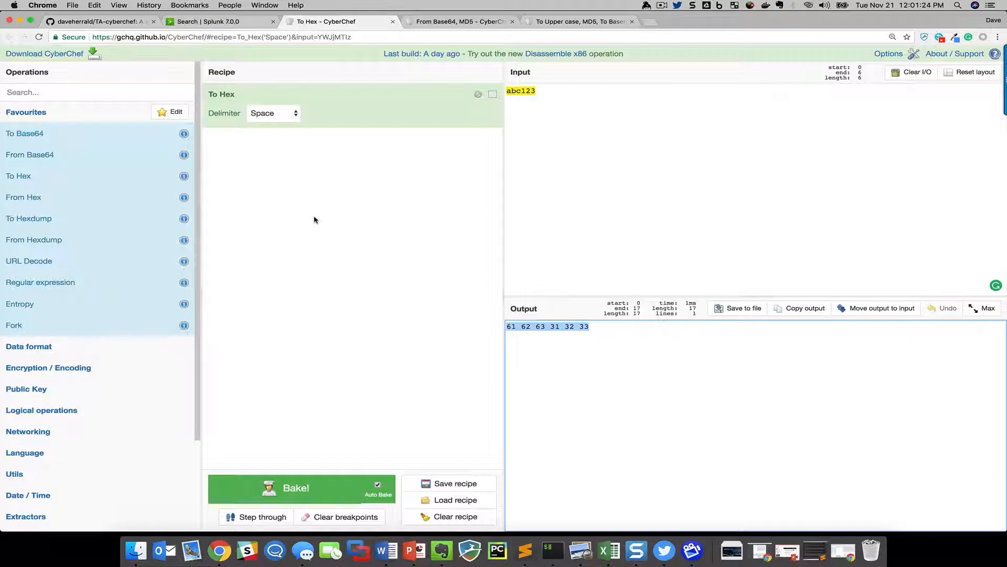
scroll(112, 348, down, 3)
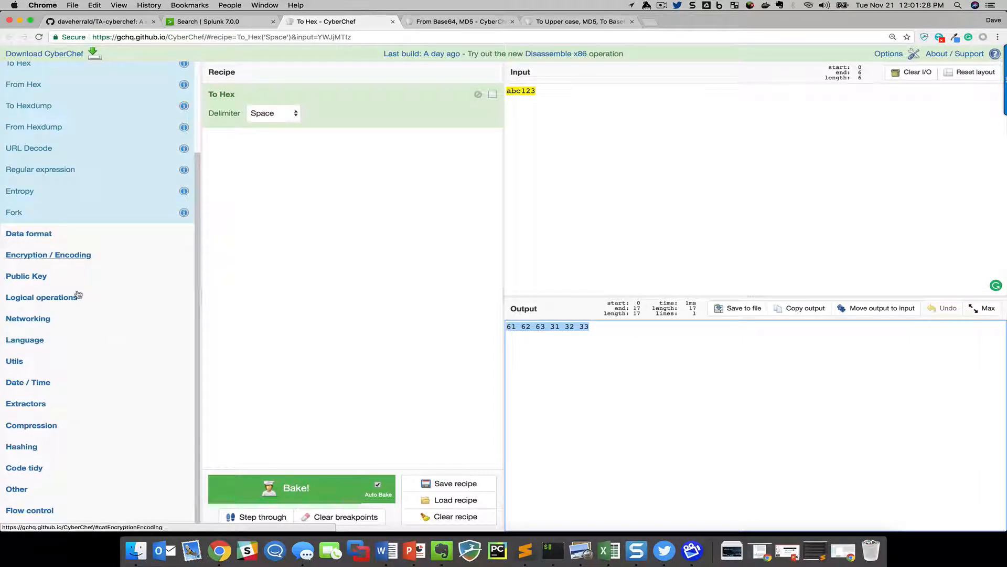
scroll(116, 318, up, 3)
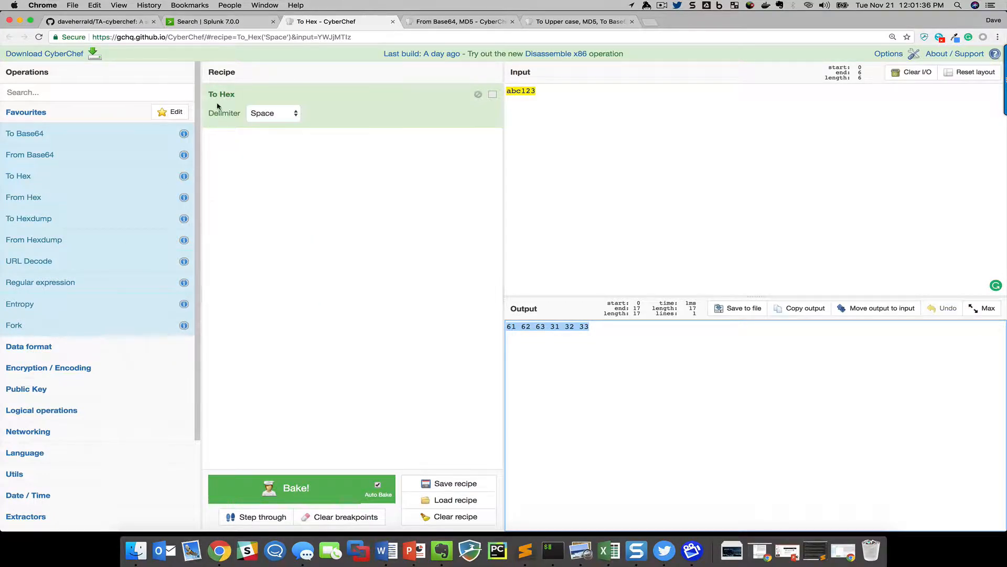
- Search the operations for "upper" and add To Upper case to the recipe above To Hex
click(64, 93)
text(upper)
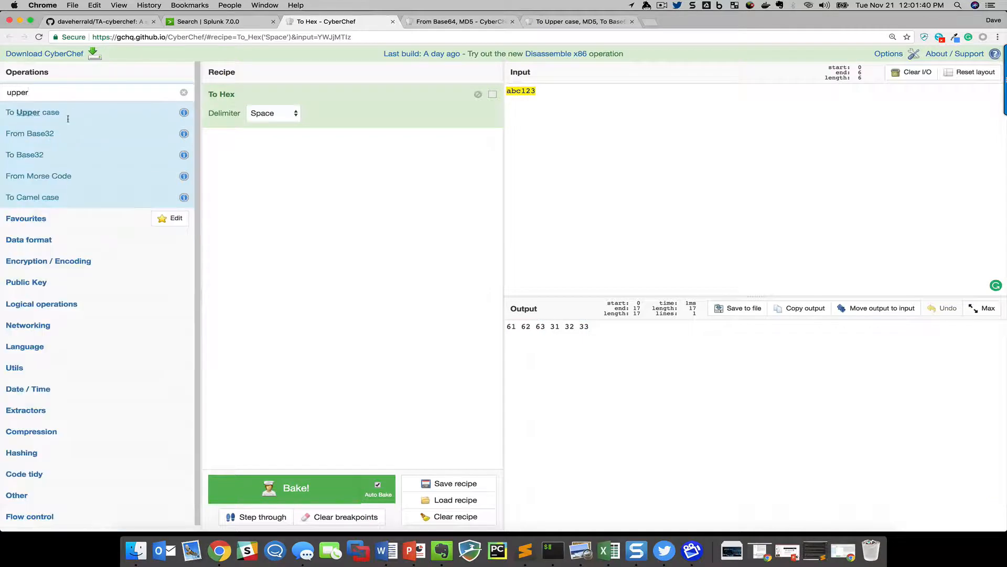
drag(63, 111, 256, 97)
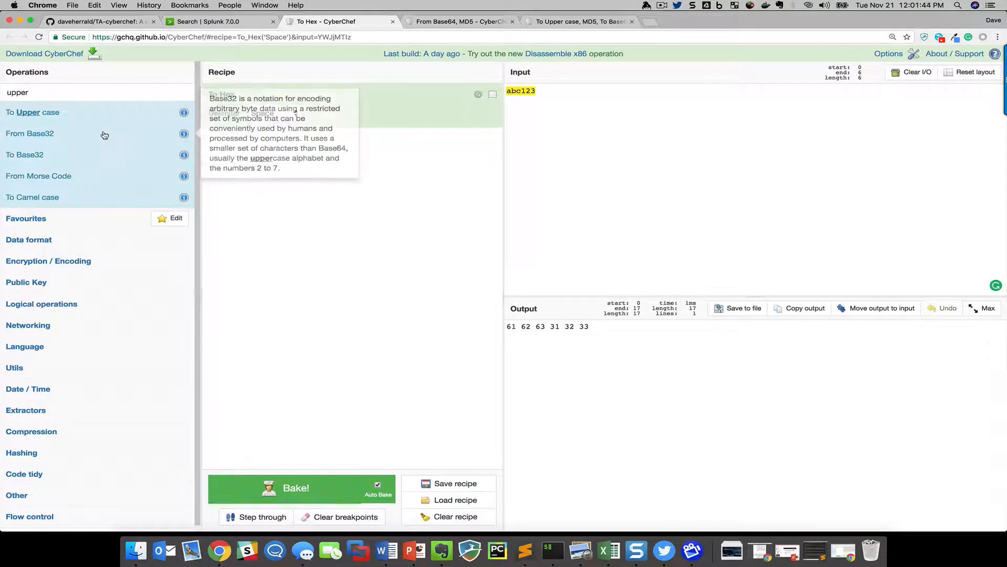
drag(69, 117, 450, 104)
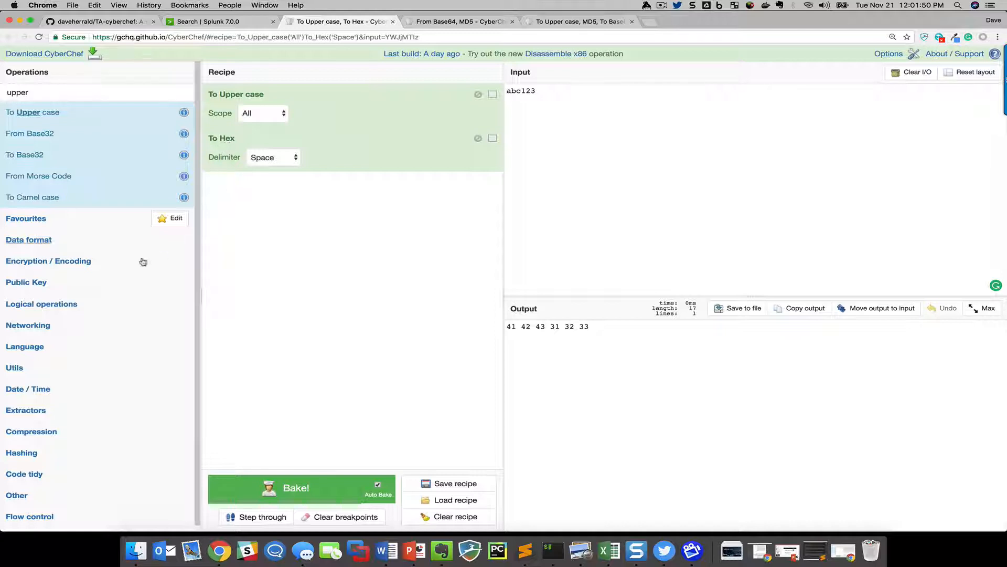
- Add the MD5 hashing operation to the recipe after To Hex and step through the recipe
scroll(96, 396, down, 1)
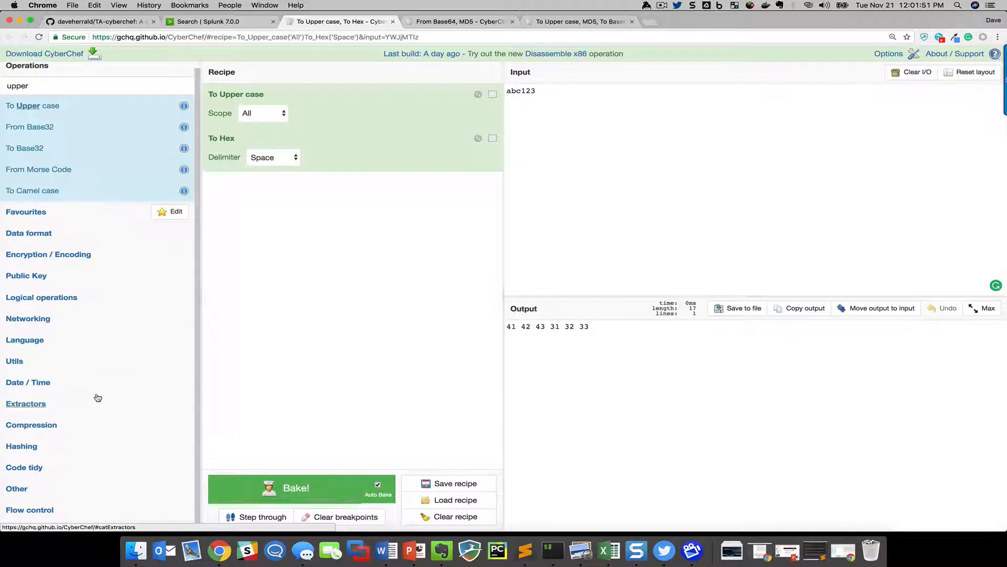
click(25, 446)
scroll(29, 441, down, 5)
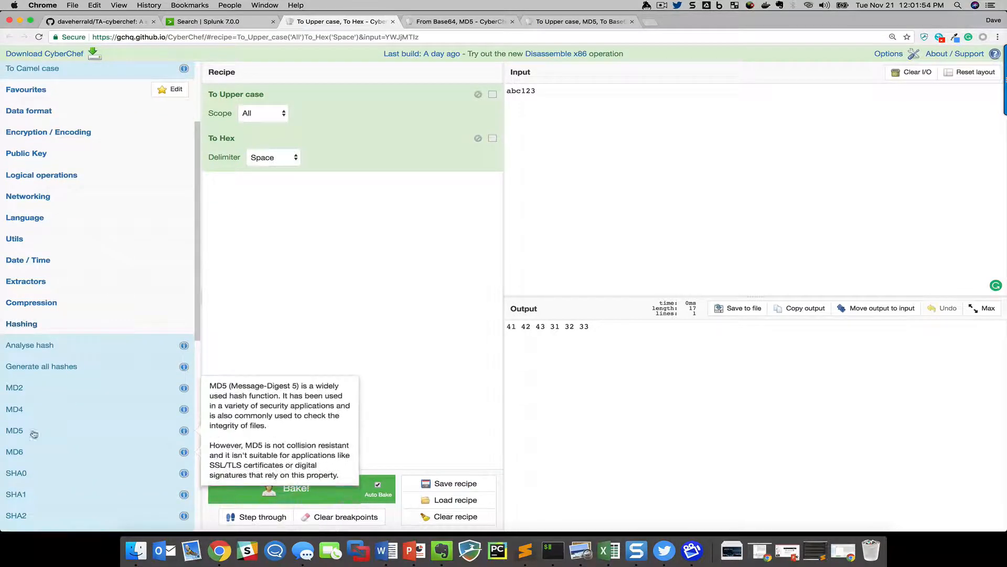
drag(33, 432, 281, 224)
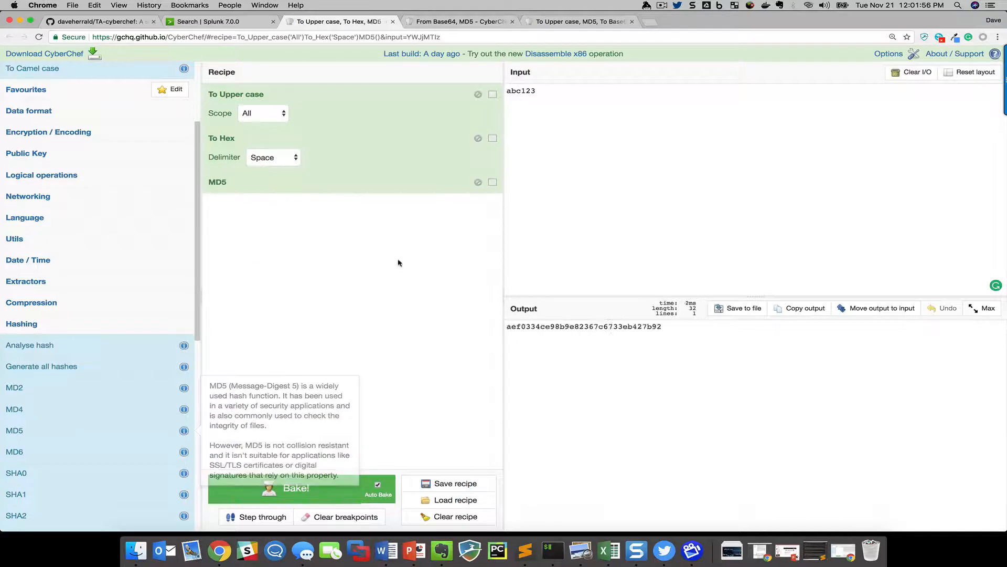
click(255, 517)
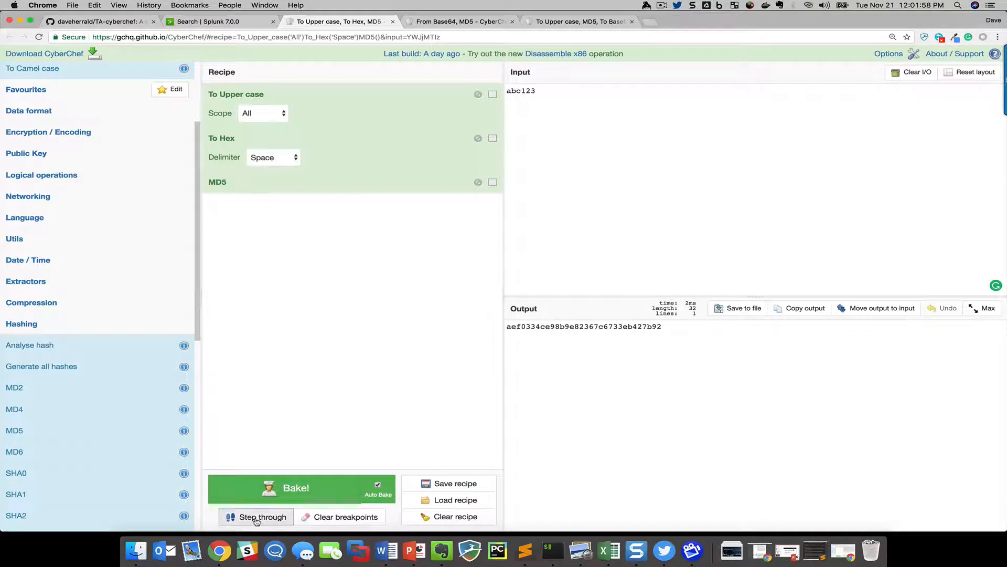
- Step repeatedly through the To Upper case, To Hex and MD5 operations to examine each intermediate output
click(256, 517)
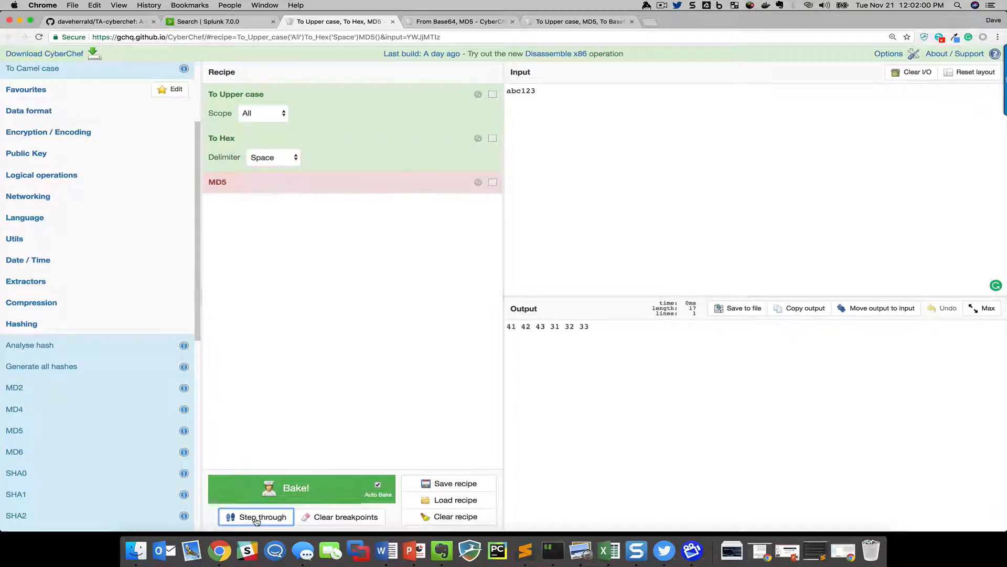
click(255, 517)
click(256, 517)
click(256, 517)
click(255, 516)
click(256, 517)
click(256, 517)
click(256, 517)
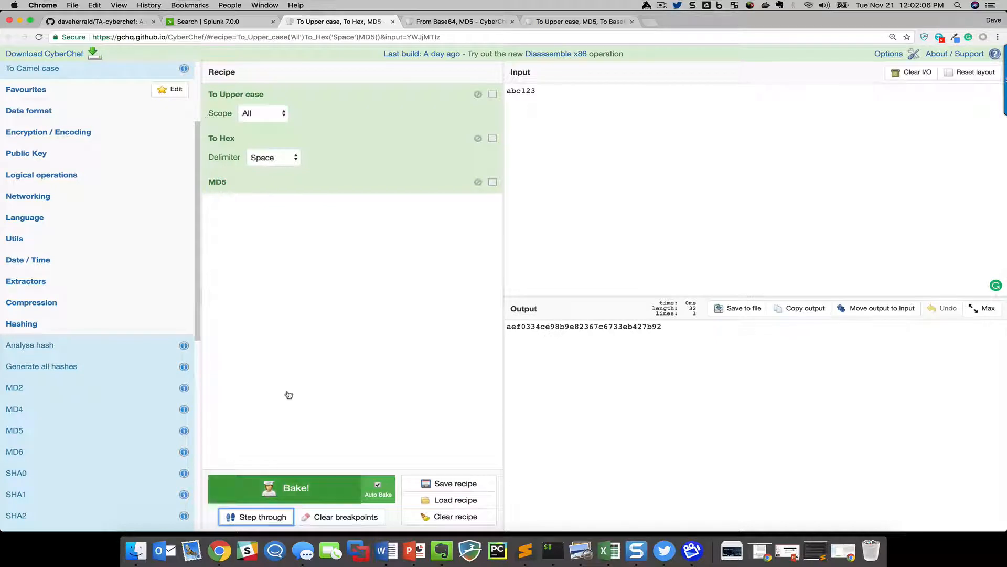
click(264, 518)
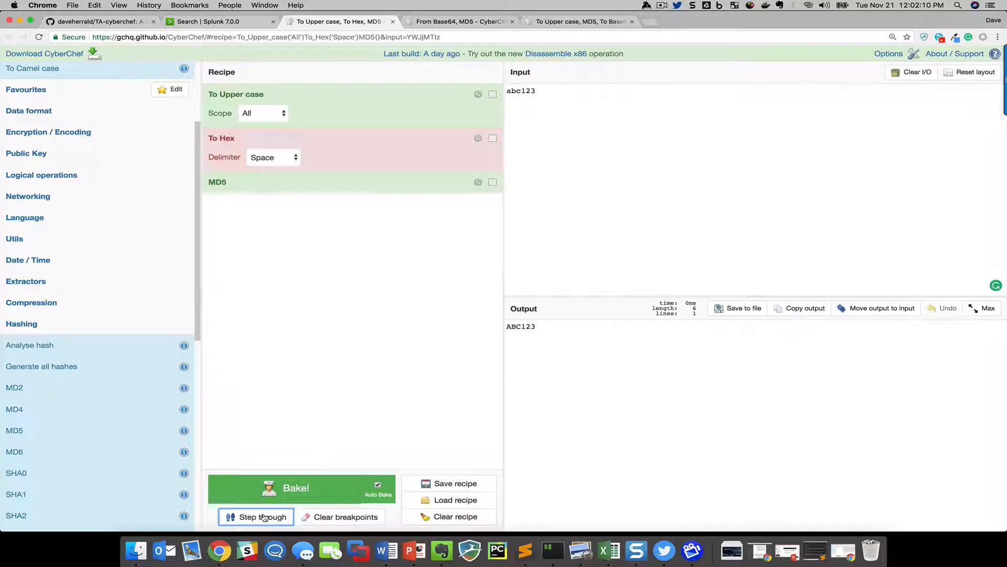
click(264, 518)
click(264, 518)
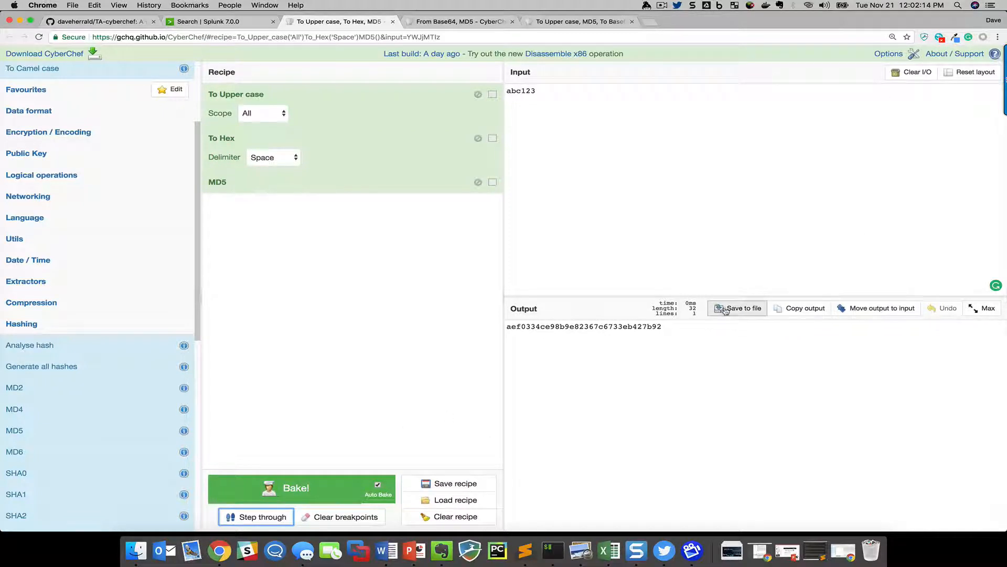
- Select the final MD5 hash in the output and copy the output to the clipboard
double_click(600, 326)
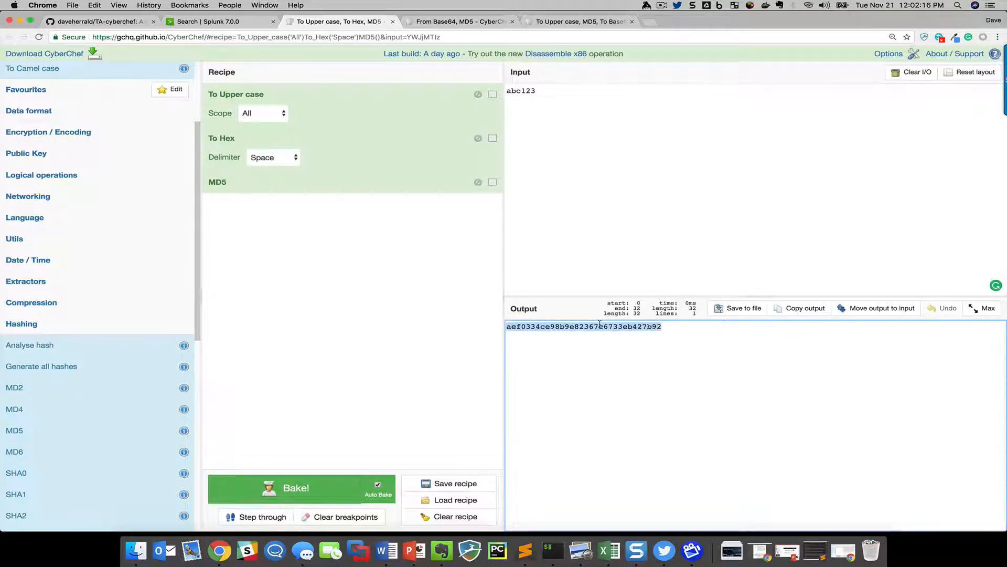
click(803, 309)
double_click(612, 328)
click(617, 373)
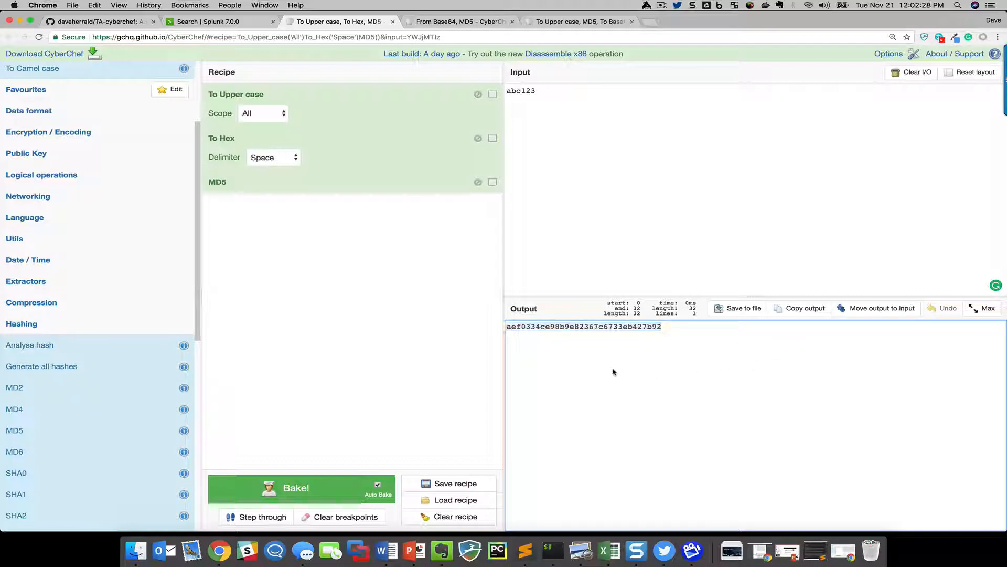
double_click(562, 326)
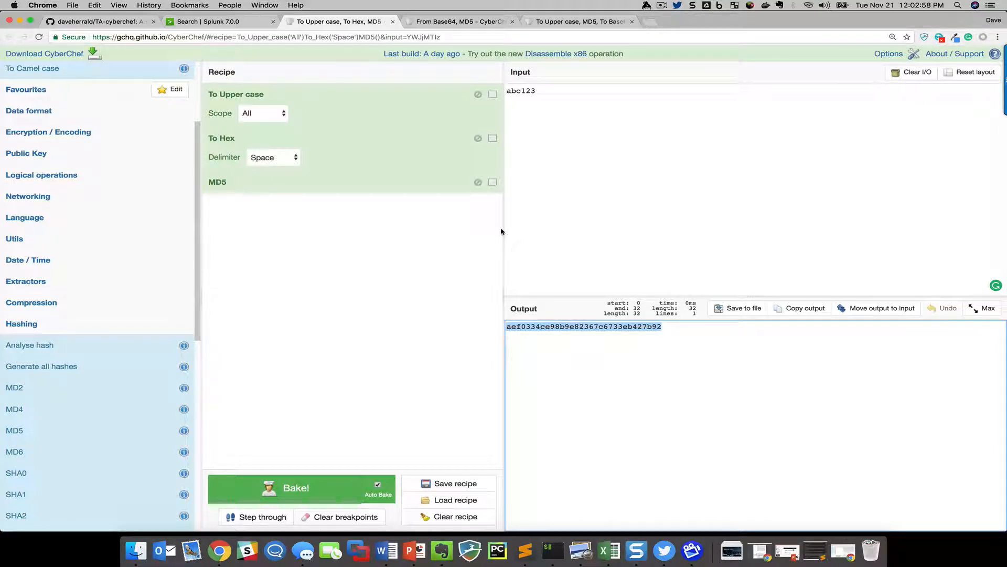
- Examine the CyberChef URL's host name, its recipe section and its Base64-encoded input parameter
mouse_move(117, 37)
mouse_down()
mouse_move(165, 38)
mouse_move(126, 37)
mouse_up()
click(124, 37)
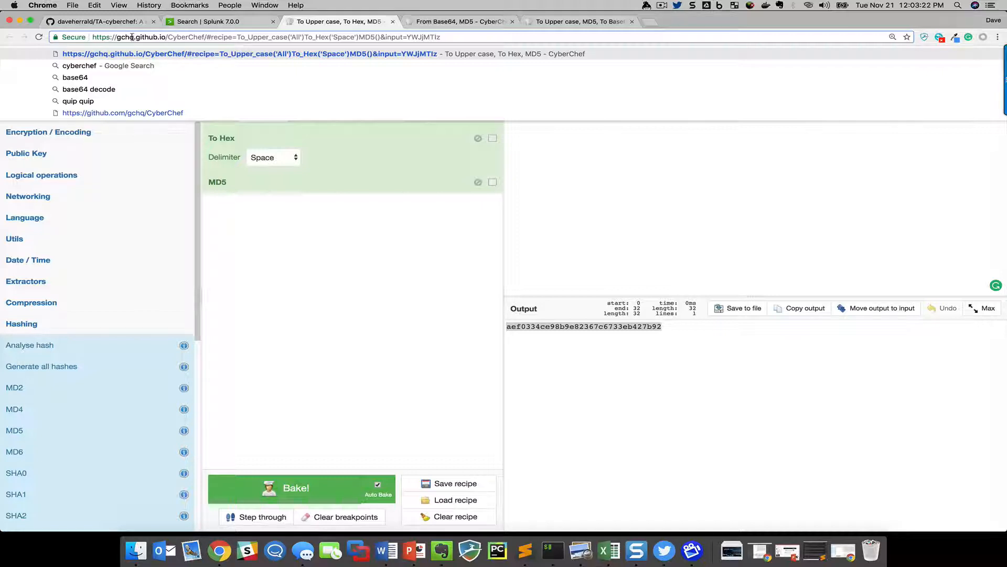
drag(117, 37, 165, 36)
click(209, 38)
drag(210, 38, 374, 37)
click(237, 37)
click(389, 38)
drag(380, 37, 440, 40)
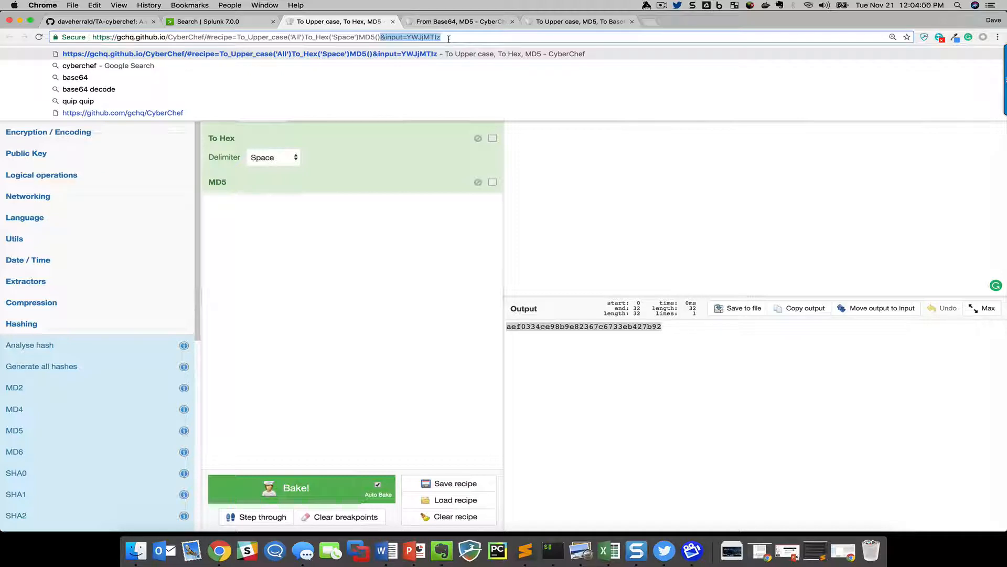
- Switch to Splunk, open the workflow actions under the Fields settings and set the app context to All
click(210, 22)
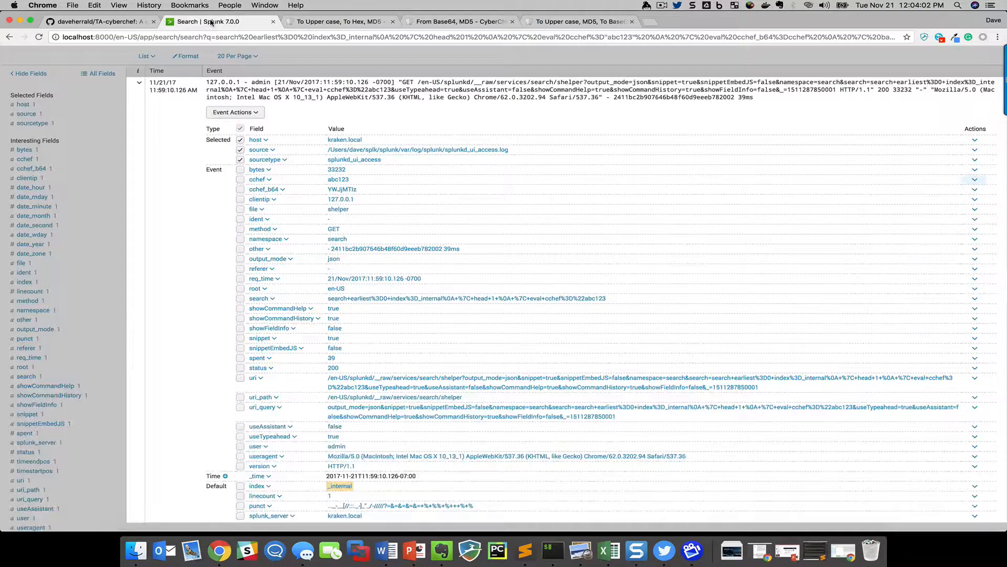
scroll(199, 268, up, 5)
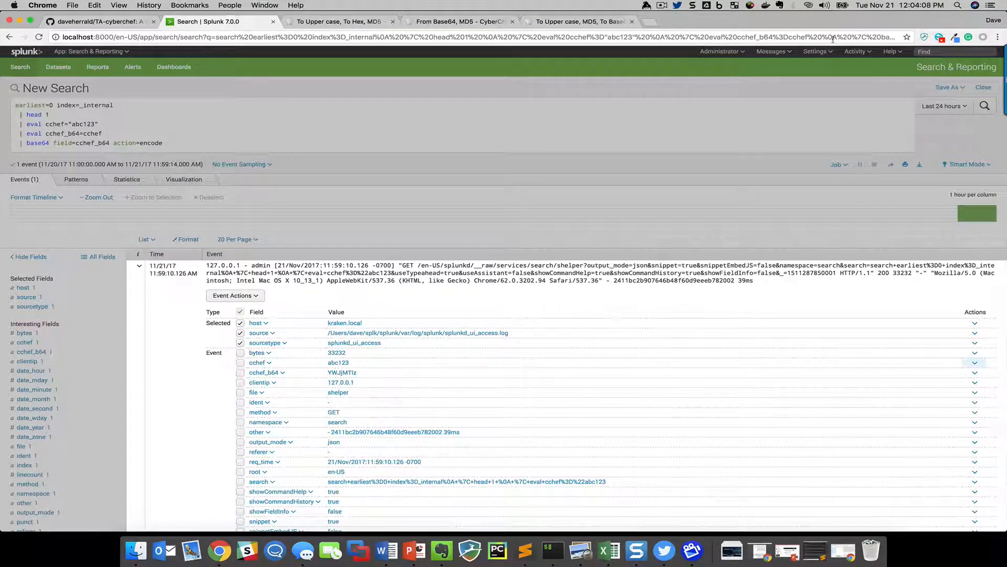
click(777, 66)
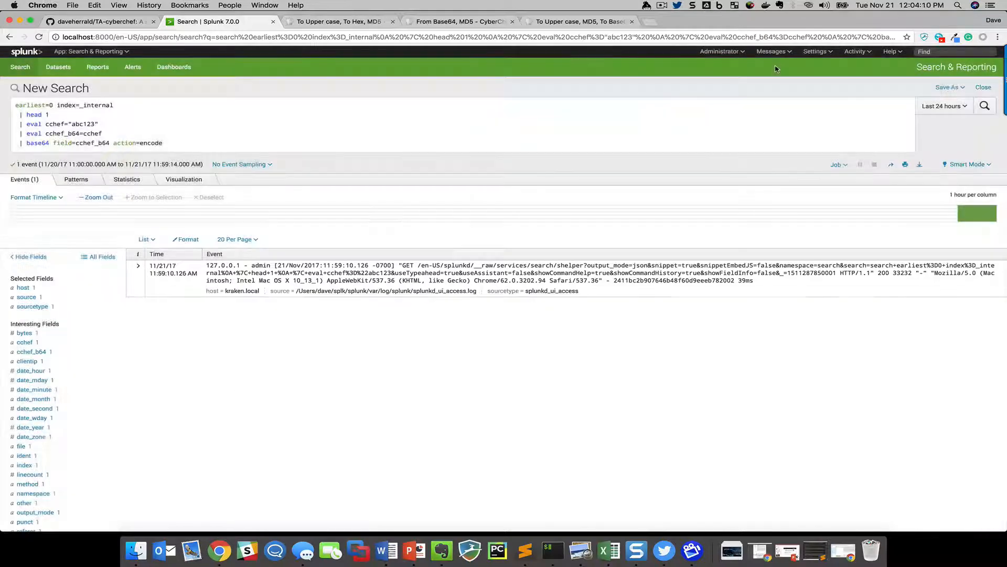
click(833, 53)
click(781, 122)
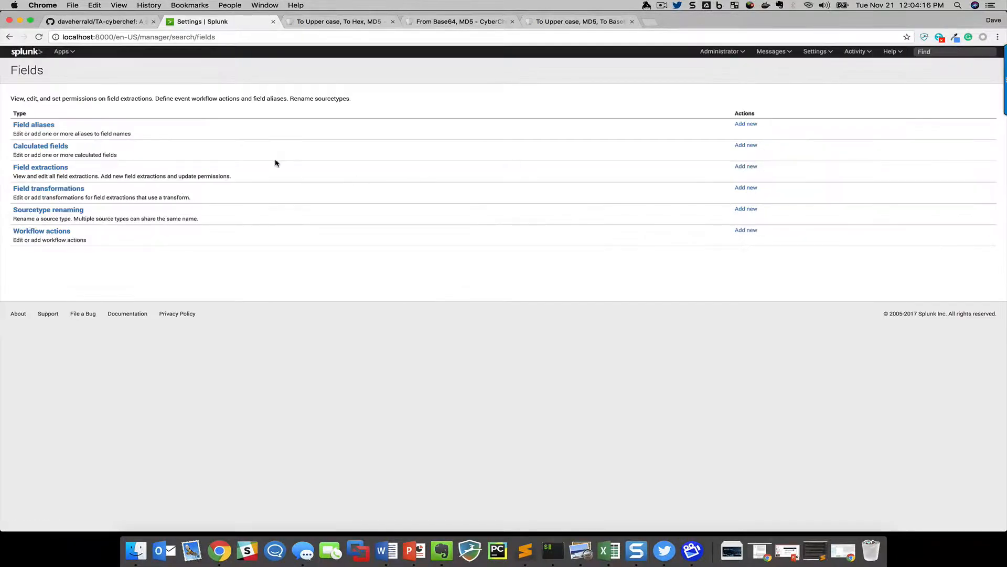
click(47, 232)
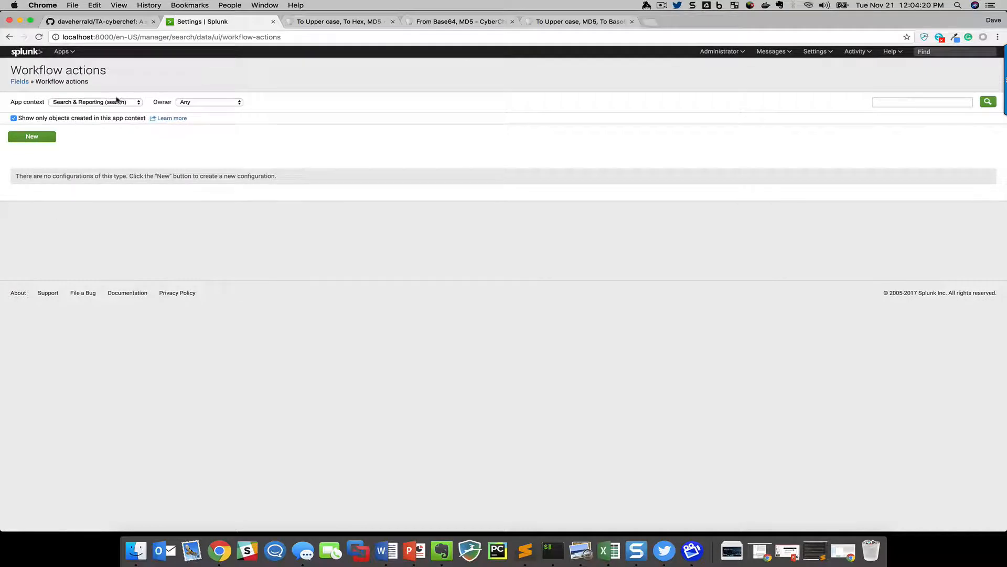
click(115, 101)
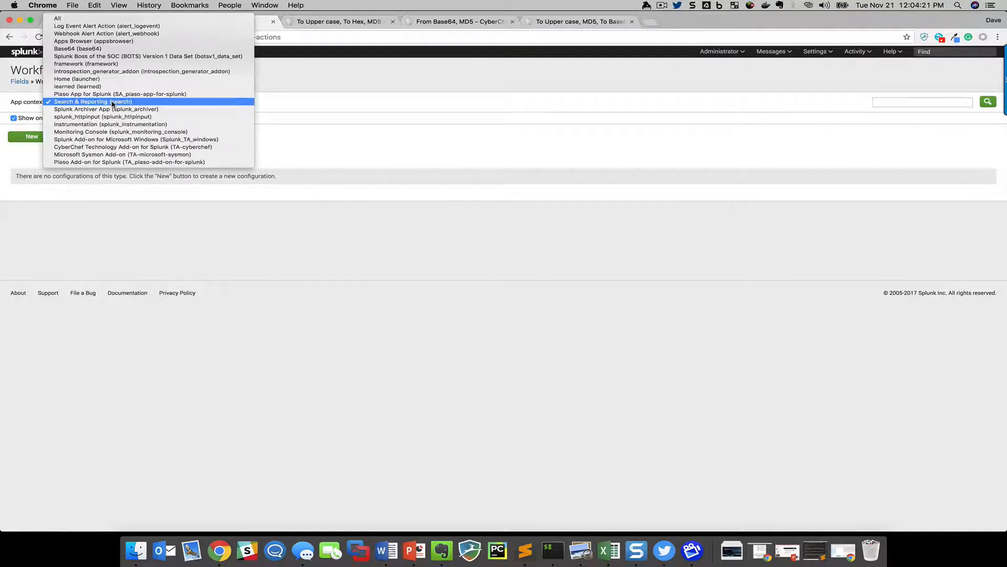
click(76, 18)
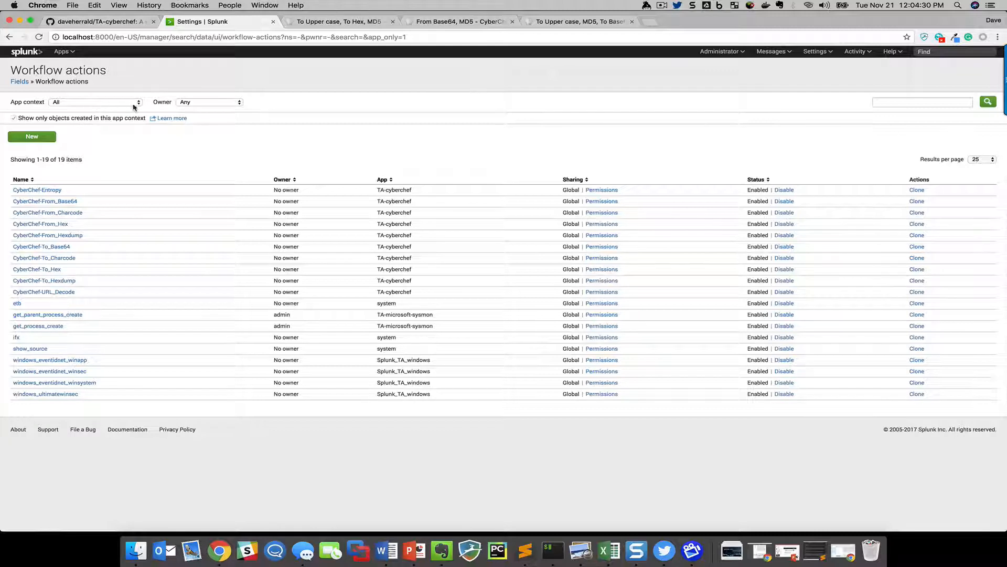
- Open the CyberChef-From_Hex workflow action and examine its label, applicable fields, event types, display location and action type
click(60, 225)
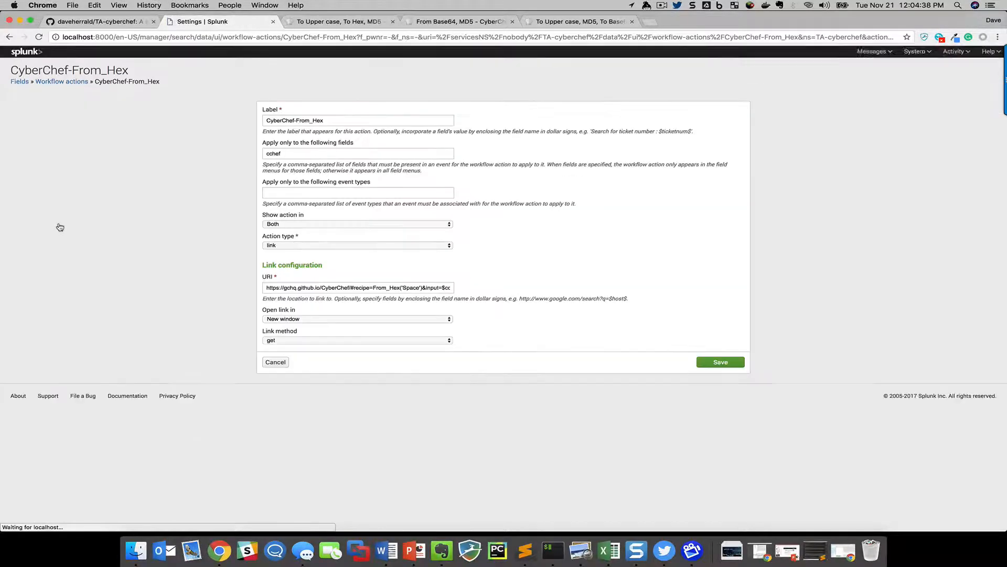
click(340, 124)
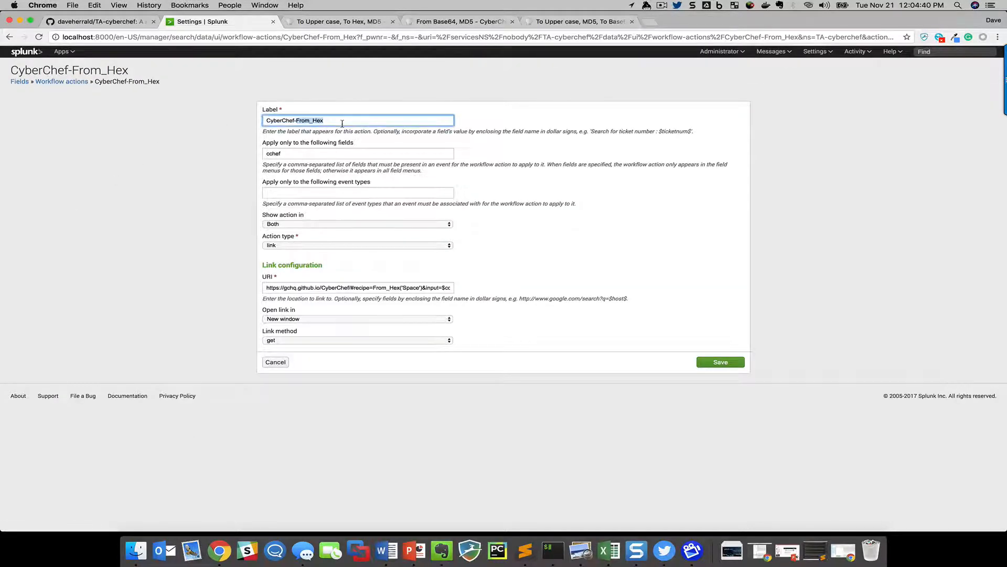
click(301, 156)
double_click(301, 156)
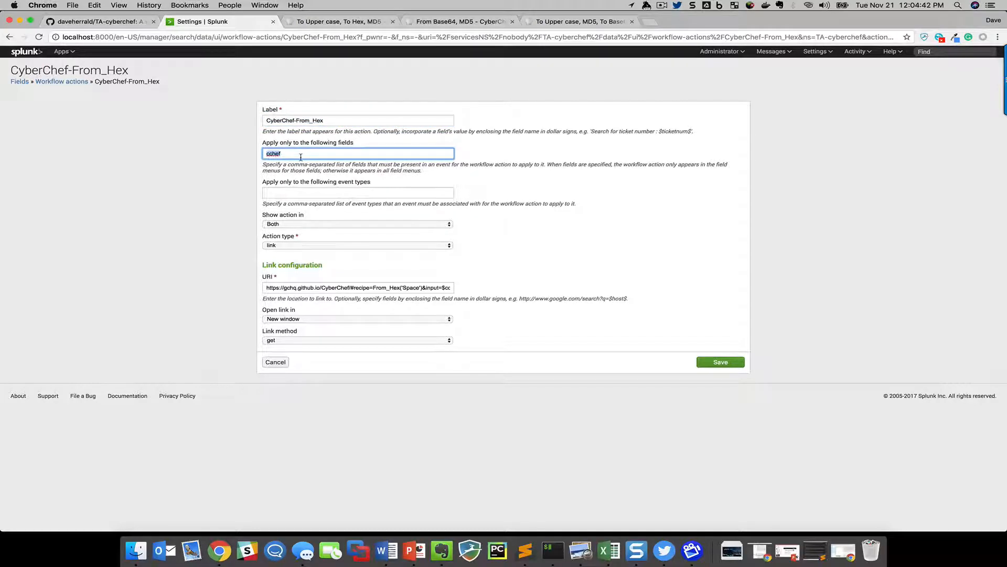
click(311, 156)
click(284, 193)
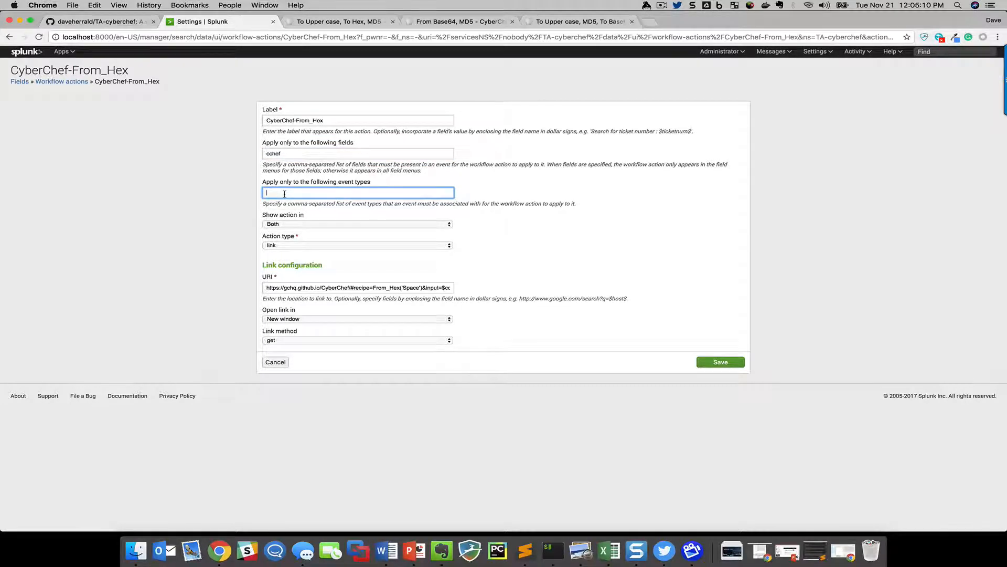
click(283, 224)
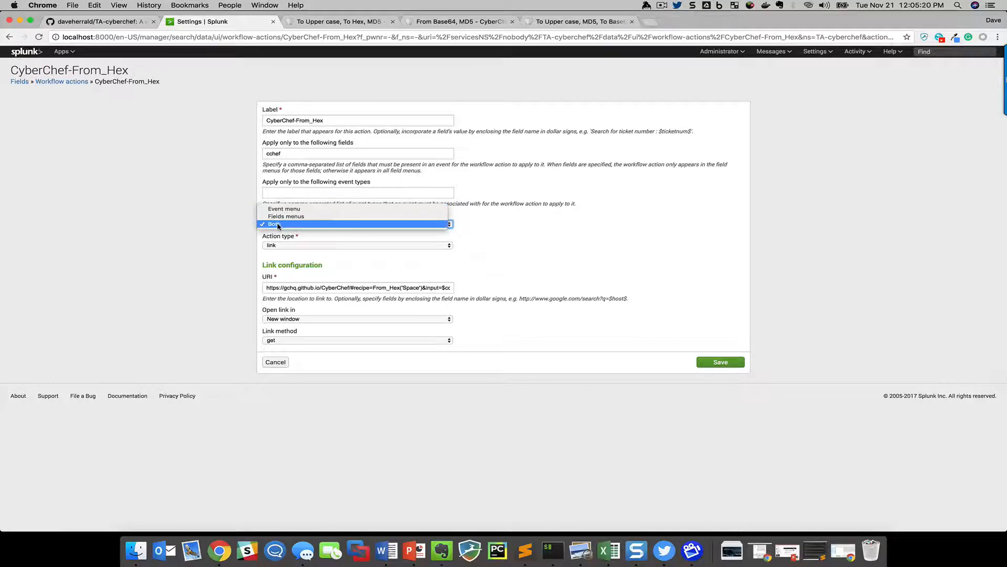
click(234, 232)
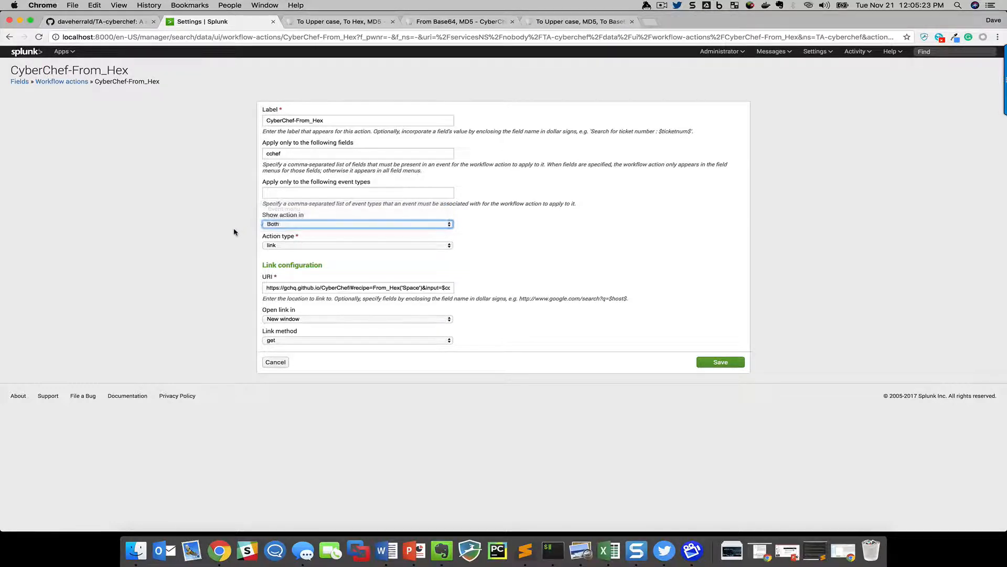
click(277, 246)
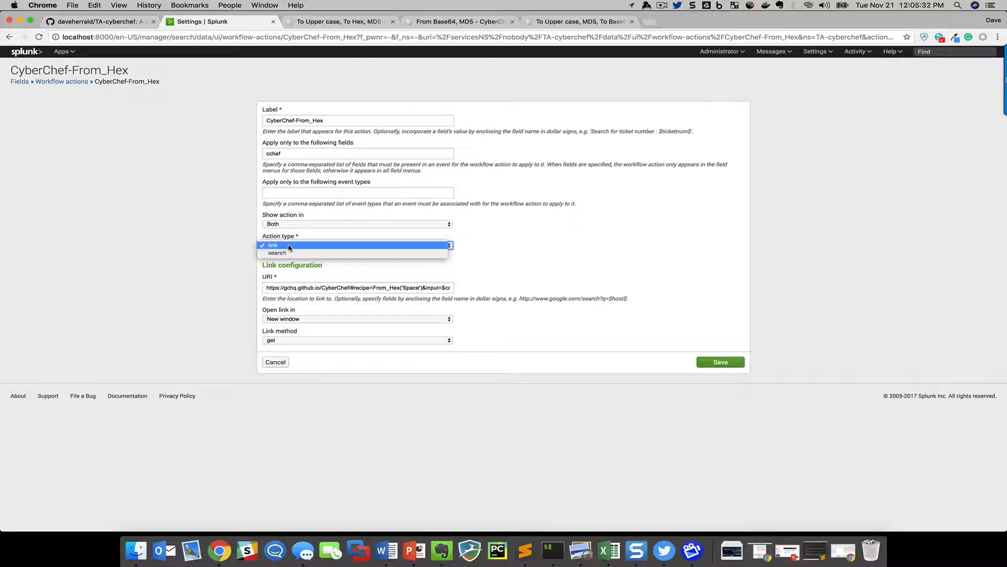
click(290, 247)
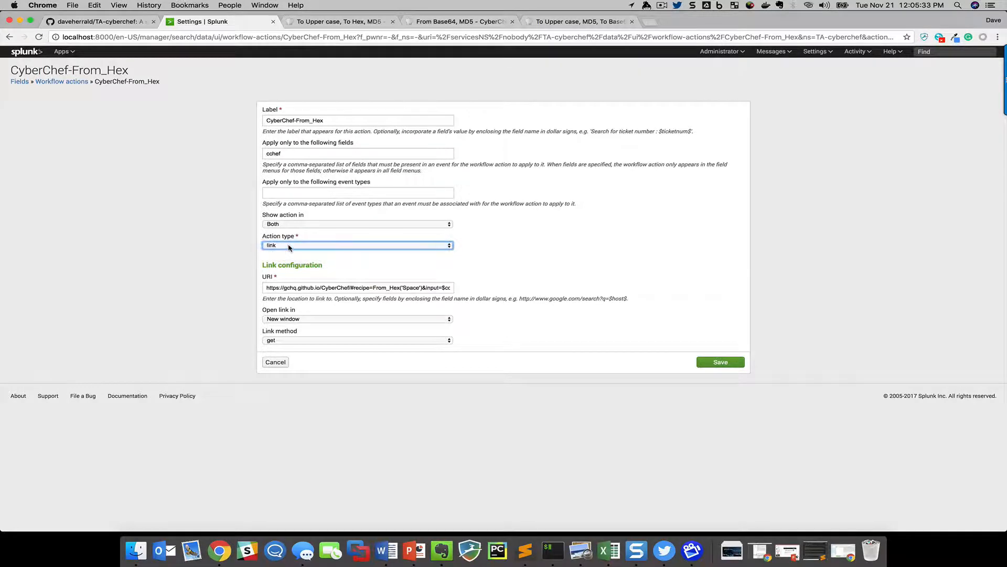
- Examine the CyberChef-From_Hex link URI, including its recipe and input parameters, and leave the action without saving
click(294, 287)
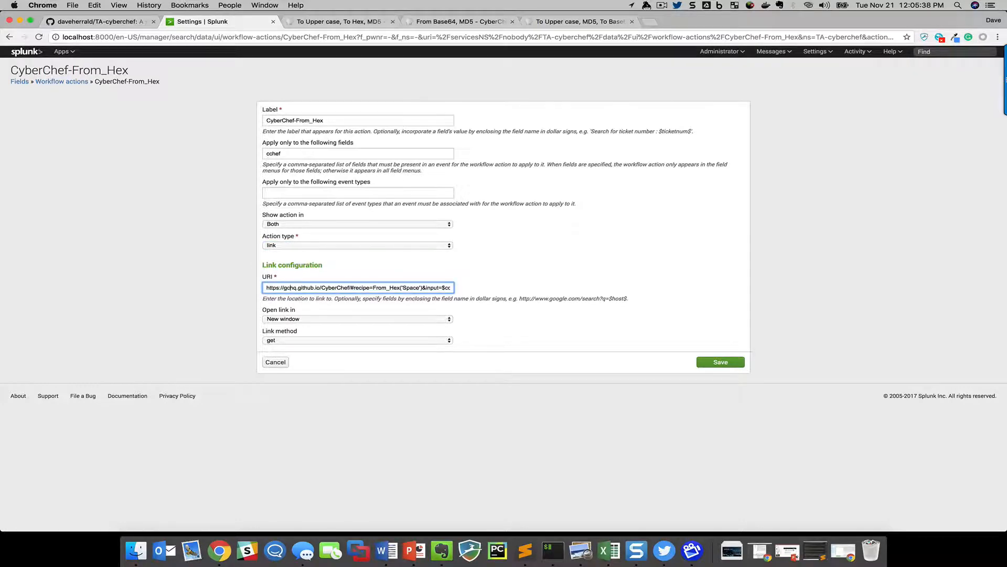
triple_click(311, 287)
double_click(311, 288)
drag(373, 287, 400, 287)
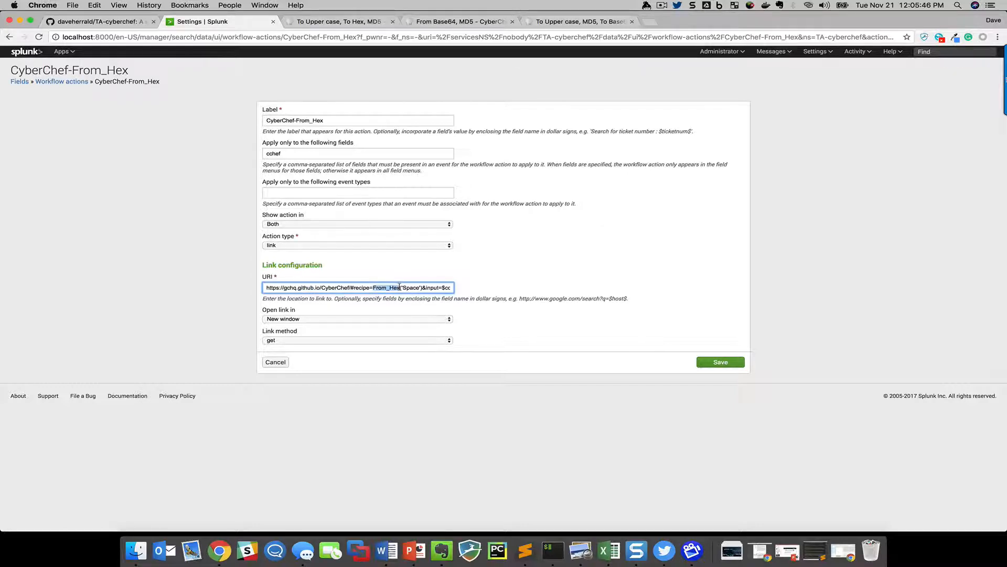
scroll(399, 287, right, 1)
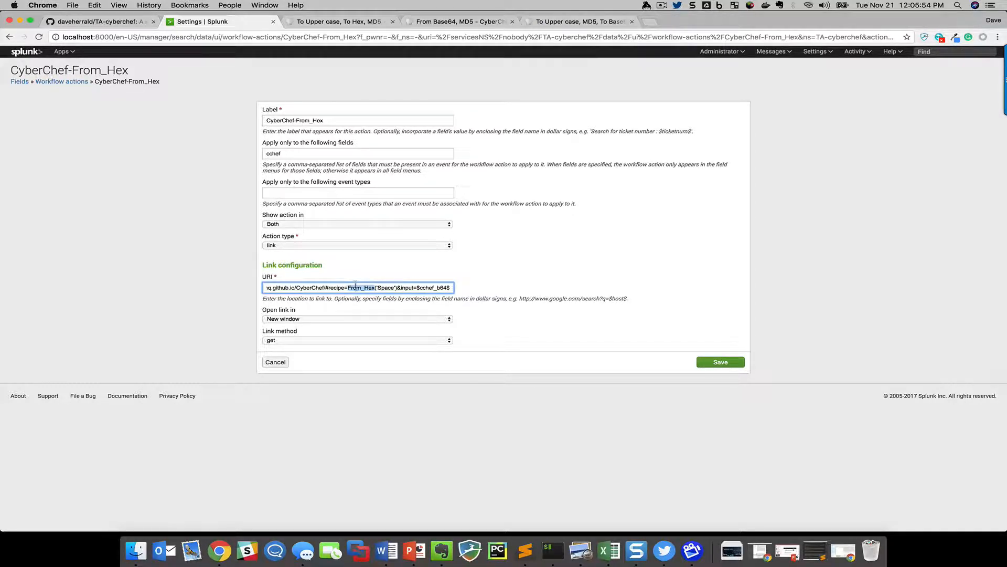
click(402, 288)
click(275, 363)
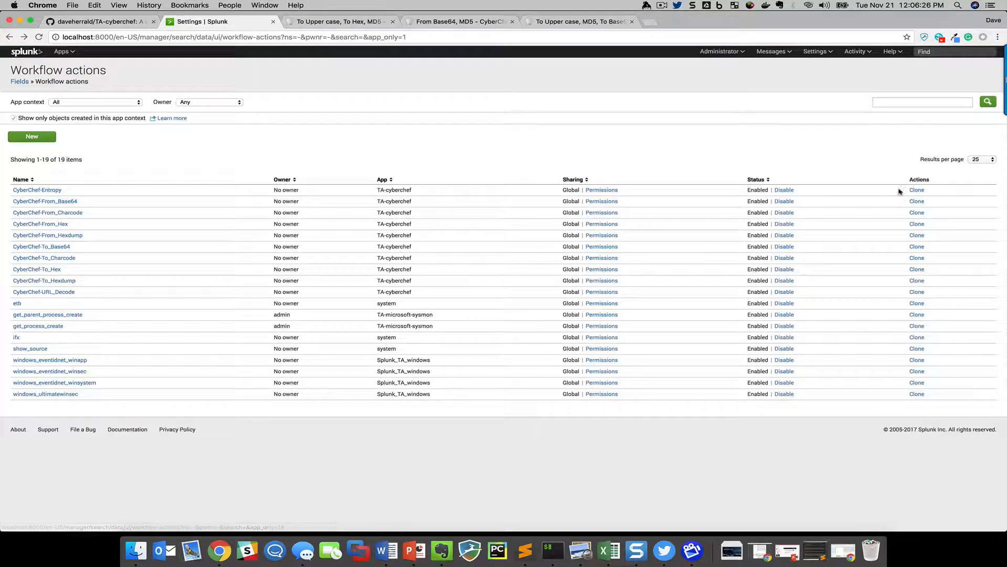
- Switch to the iTerm2 terminal and change into the TA-cyberchef/default directory
click(550, 555)
text(cd TA)
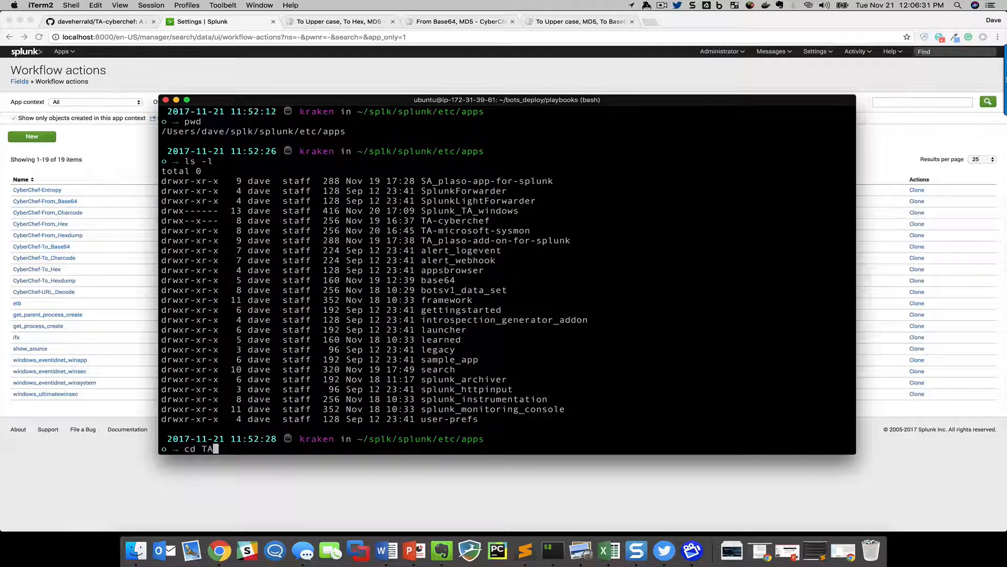
key(Tab)
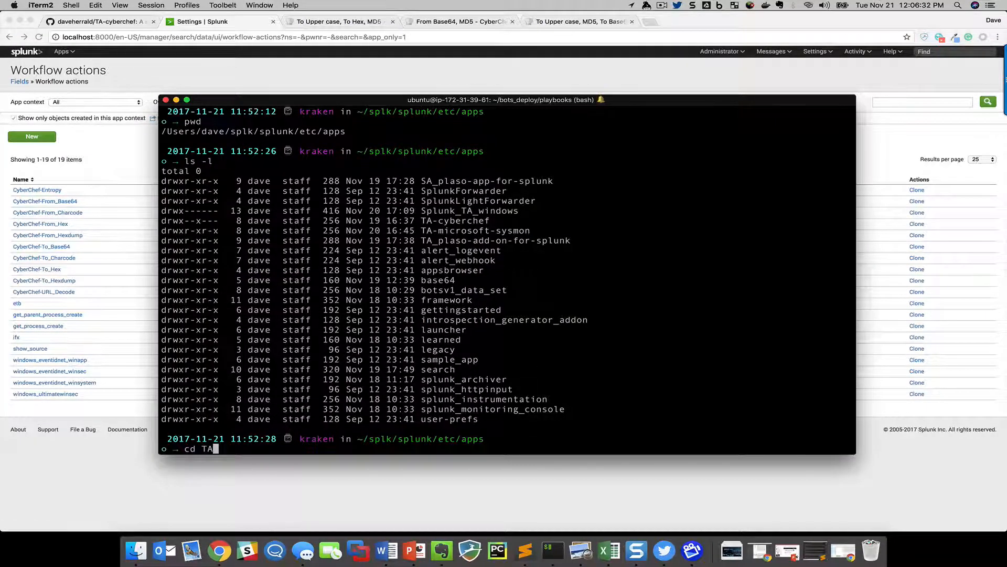
text(-)
text(c)
key(Tab)
key(Return)
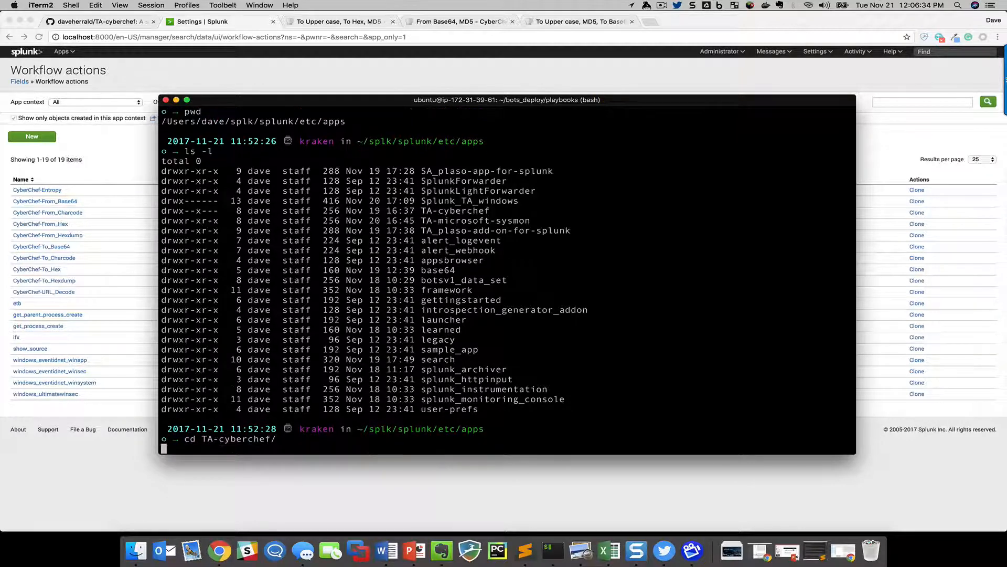
text(cd def)
key(Tab)
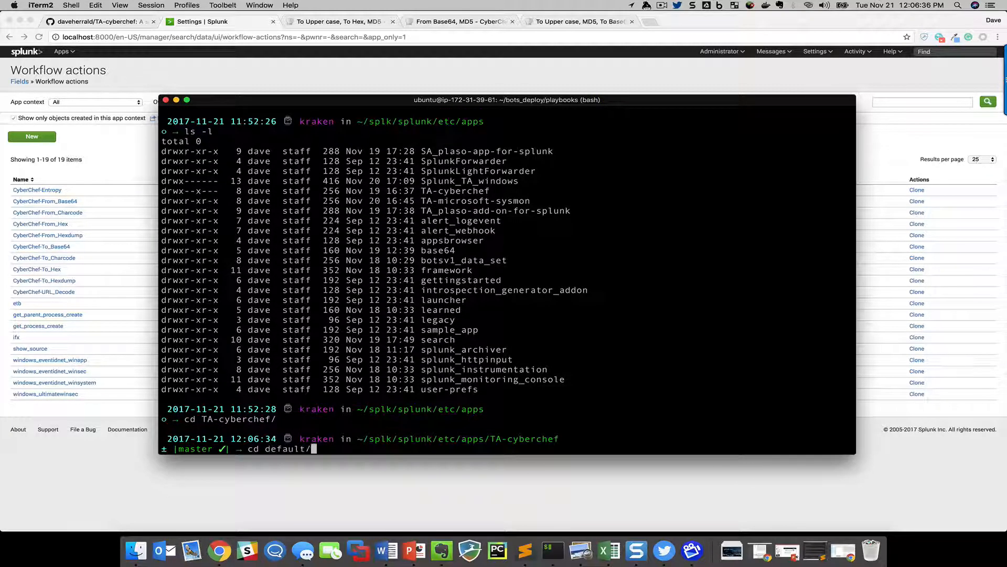
key(Return)
- List the contents of the add-on's default directory in long format
text(lsd -l)
key(Return)
text(ls -l)
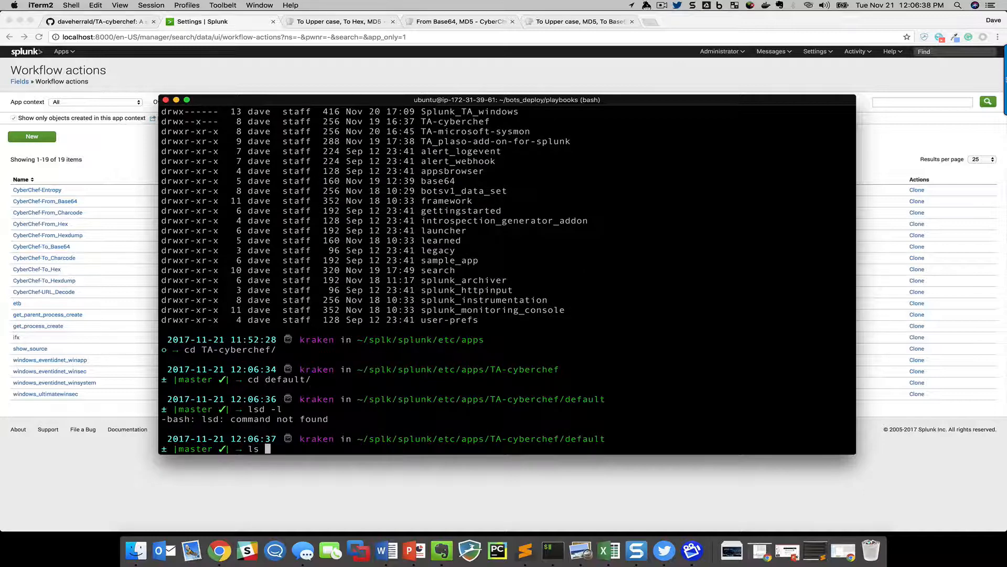
key(Return)
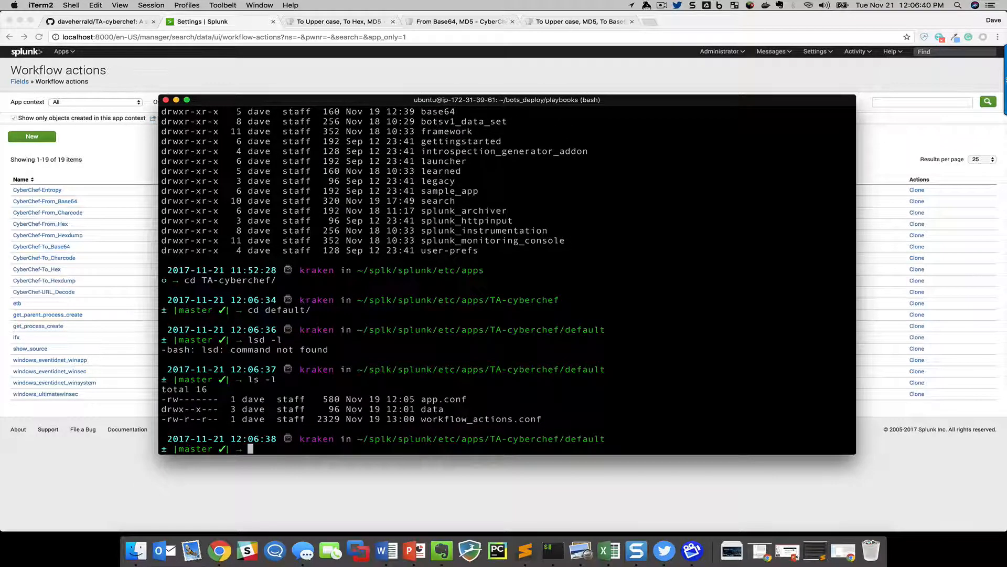
- Open workflow_actions.conf in Sublime Text from the terminal with the subl command
text(subls)
key(BackSpace)
text(workflow_actions.conf)
key(Return)
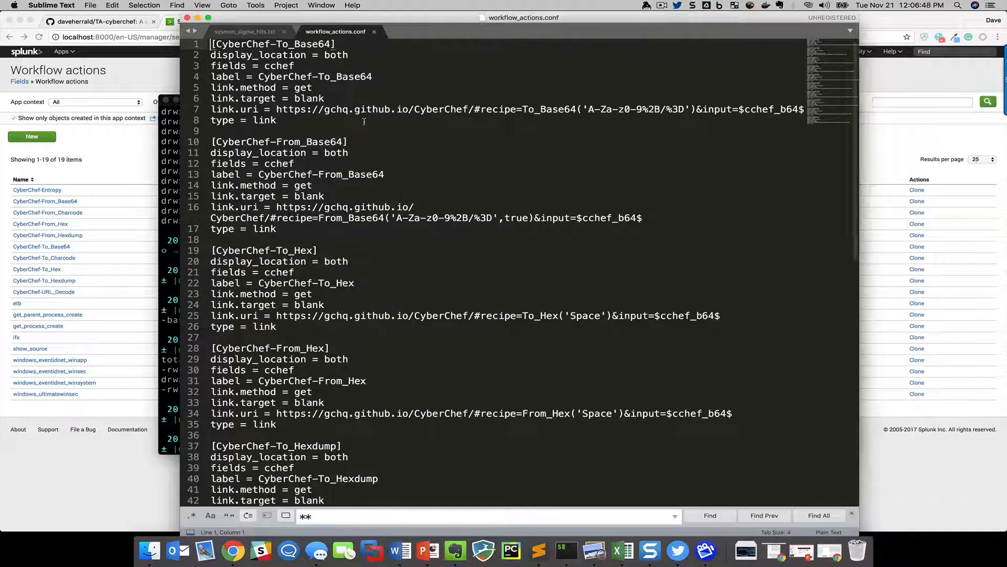
- Review the CyberChef stanzas in workflow_actions.conf, highlighting several complete definitions and continuing down to the CyberChef-Entropy stanza
drag(214, 139, 408, 457)
scroll(498, 363, down, 10)
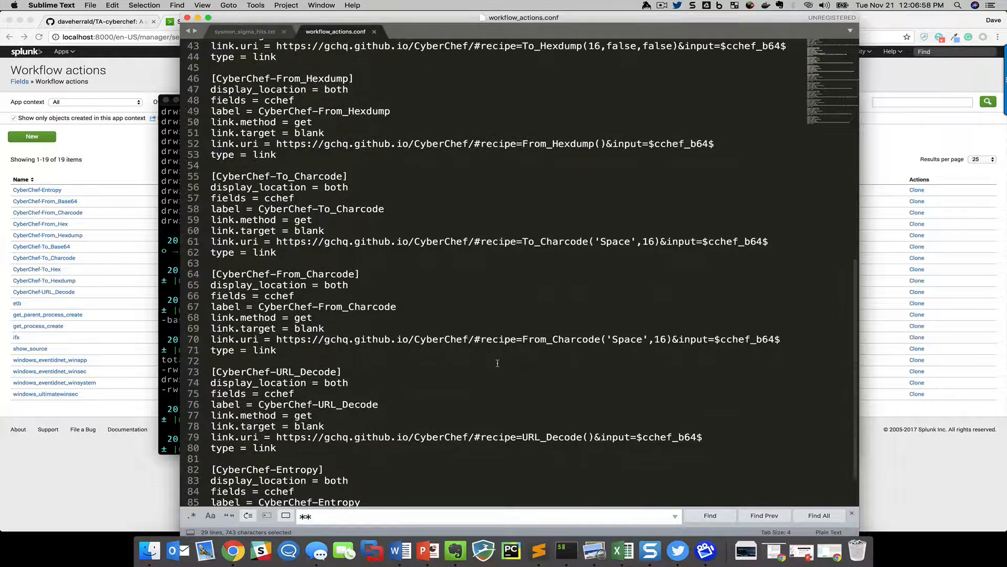
click(498, 199)
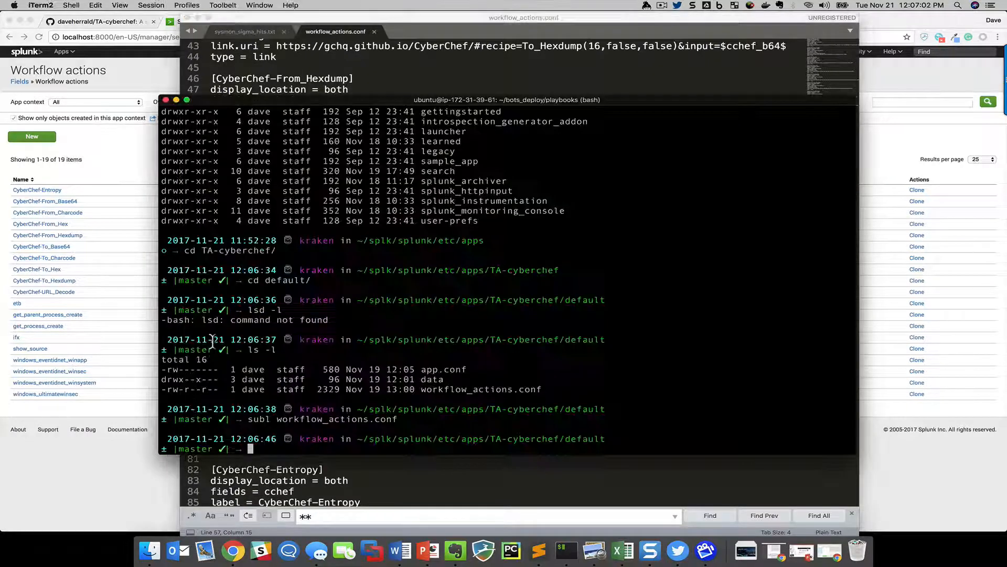
- Switch to the iTerm2 terminal, move up to the TA-cyberchef directory and list its contents in long format
click(175, 311)
text(cd ..)
key(Return)
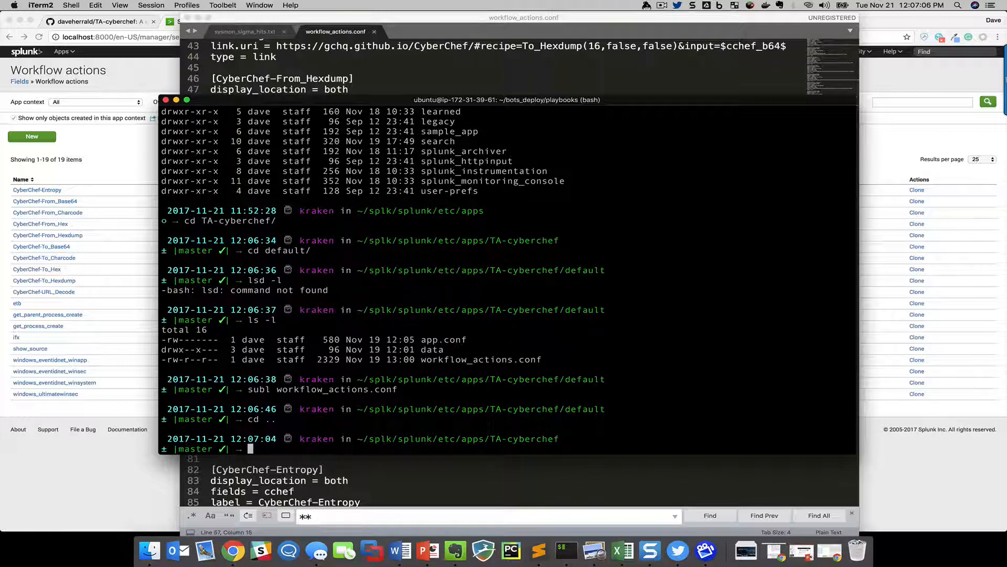
text(ls -l)
key(Return)
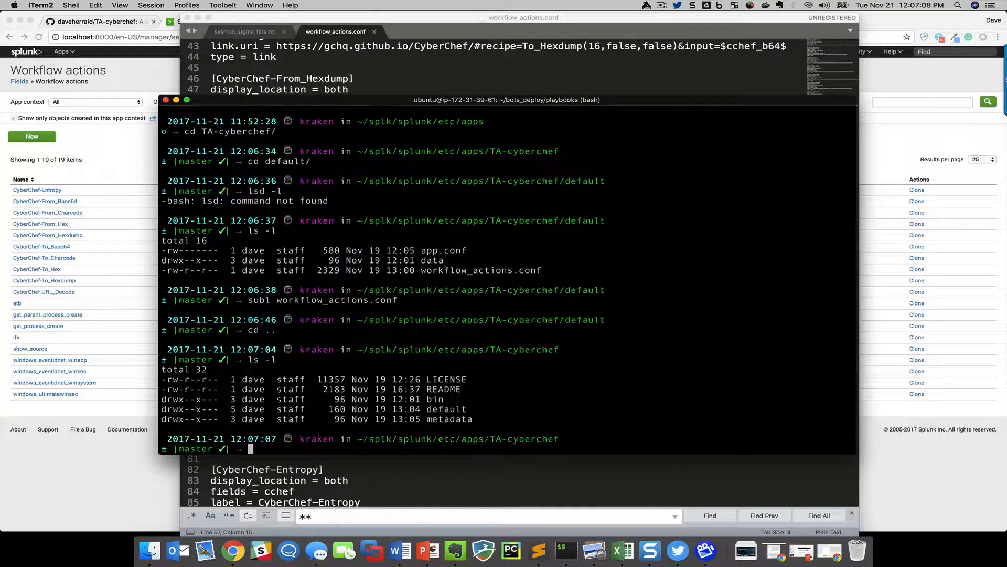
- Create a directory named local inside the TA-cyberchef add-on folder
text(mkdir local)
key(Return)
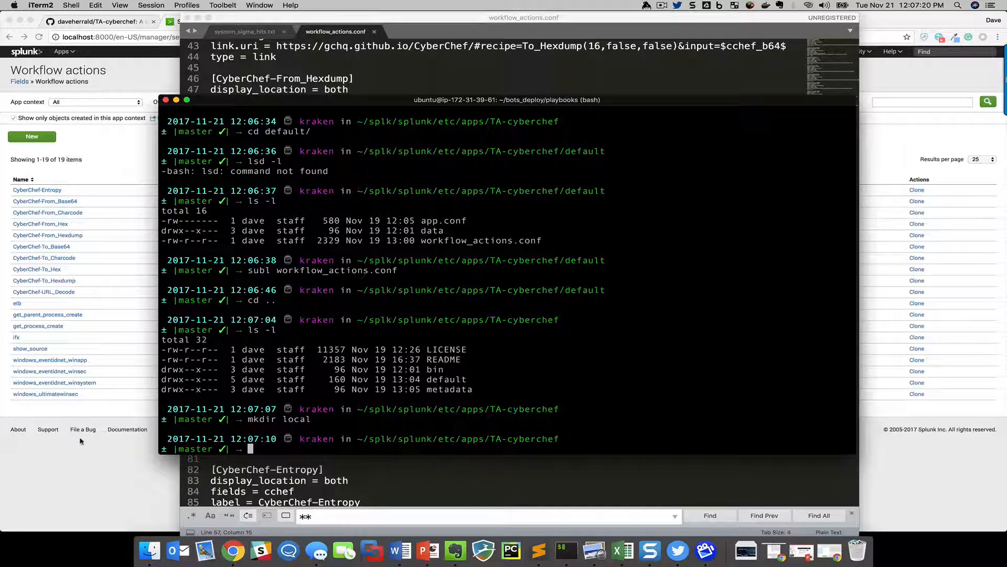
- Switch to the TA-cyberchef GitHub page in Chrome and highlight the sample Splunk search in the README's Test section
click(76, 22)
scroll(391, 266, down, 8)
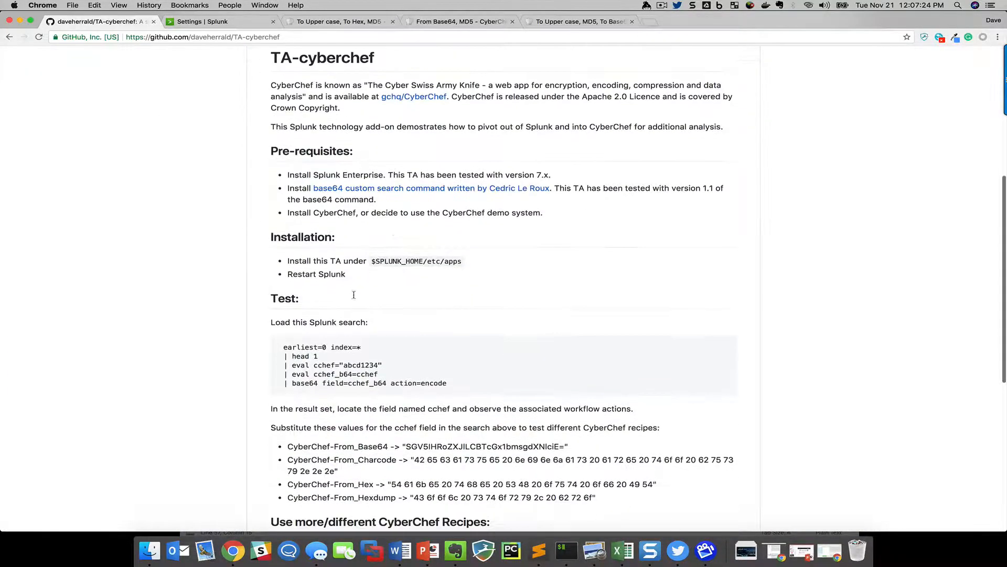
scroll(329, 323, down, 5)
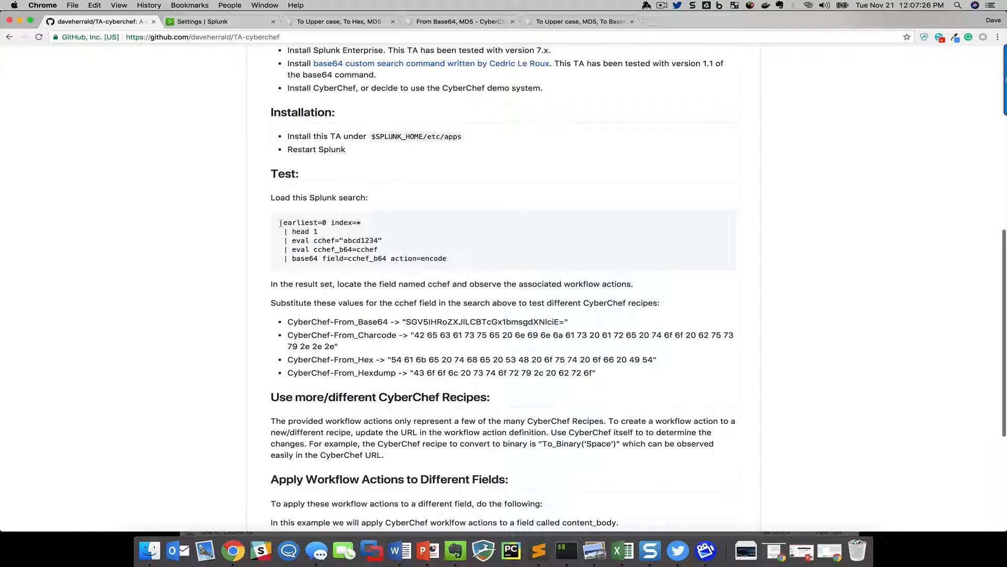
drag(280, 220, 457, 261)
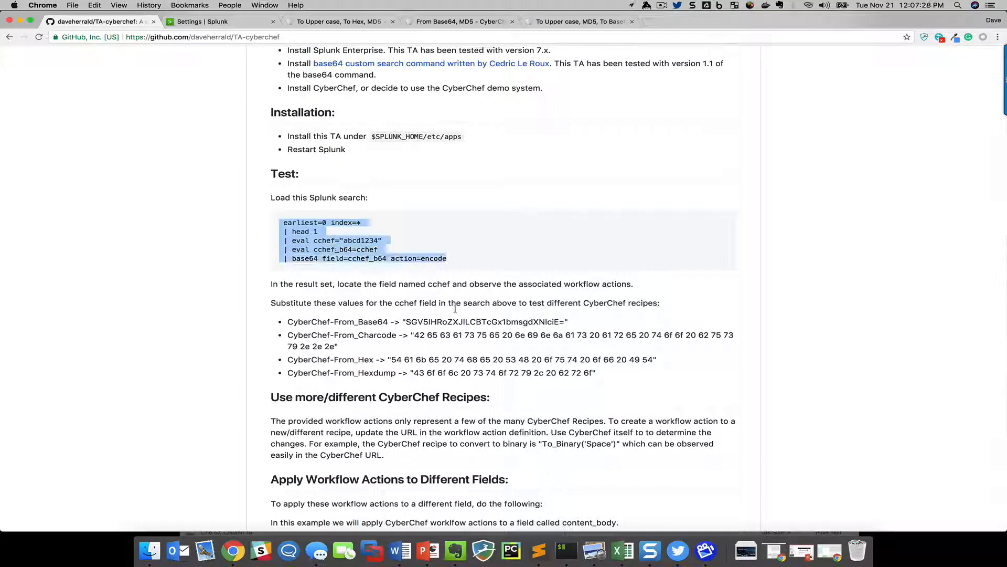
- Read the README guidance on other CyberChef recipes and different fields, highlighting the instruction to create a base64 version of the field
scroll(504, 336, down, 2)
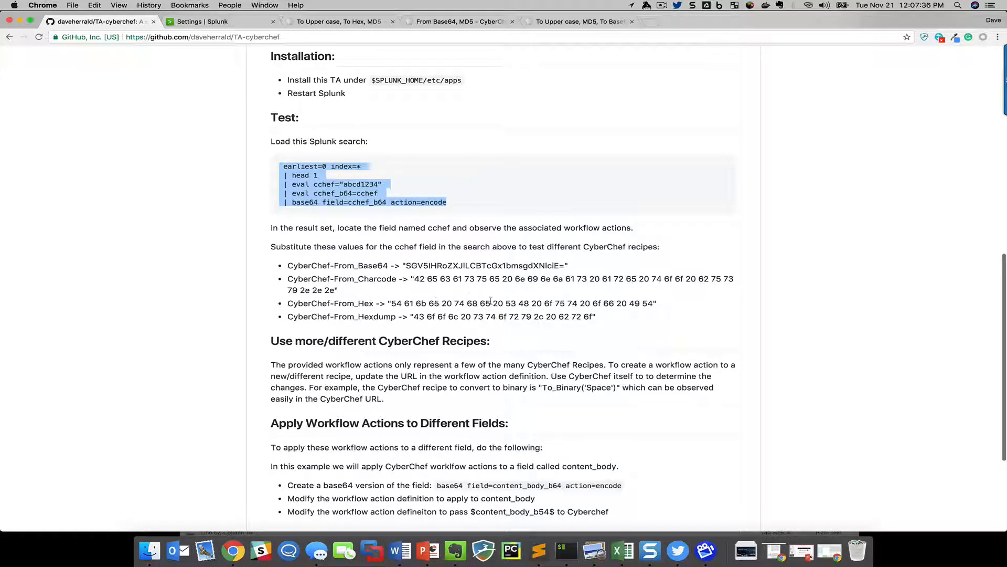
scroll(498, 296, down, 1)
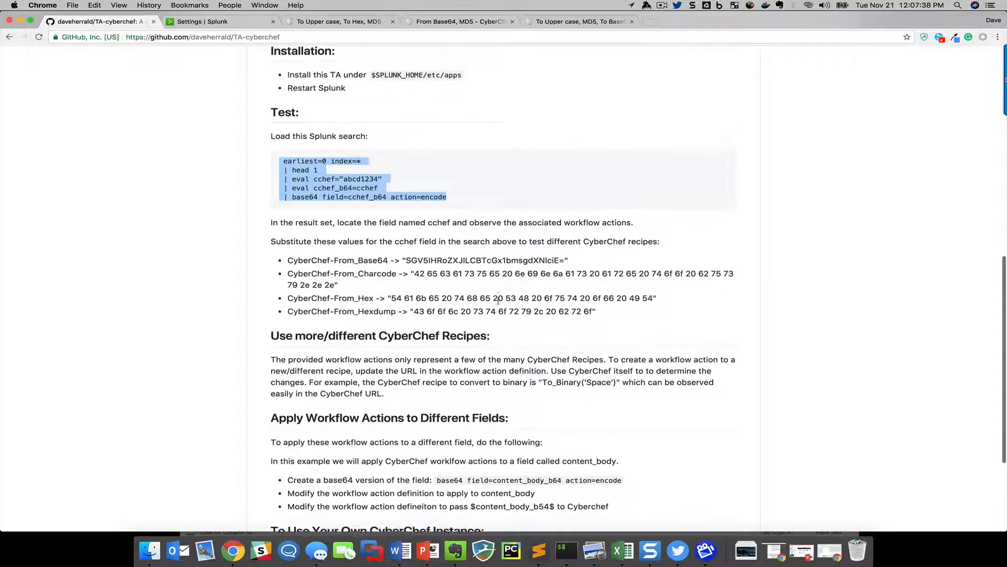
scroll(497, 298, down, 2)
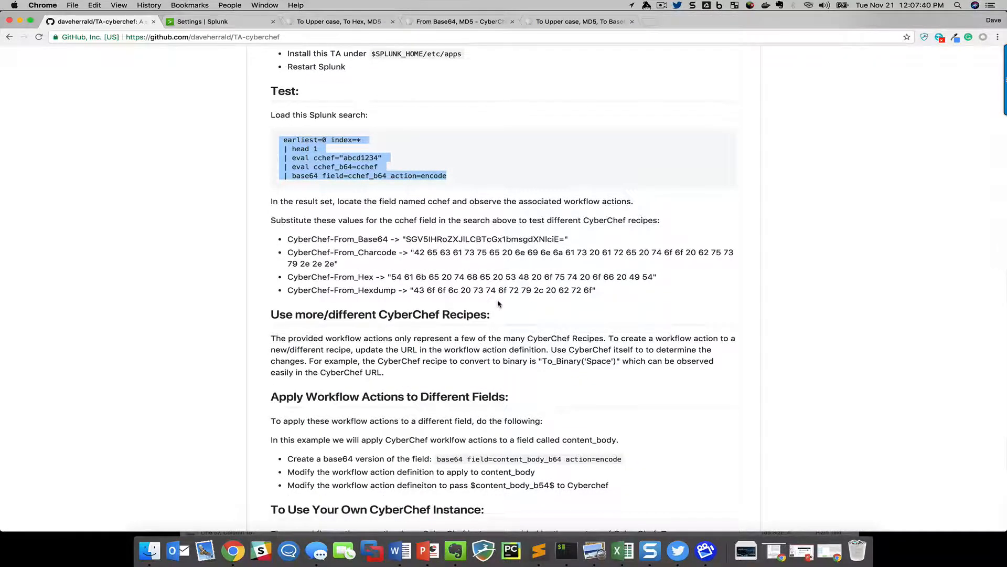
scroll(498, 304, down, 5)
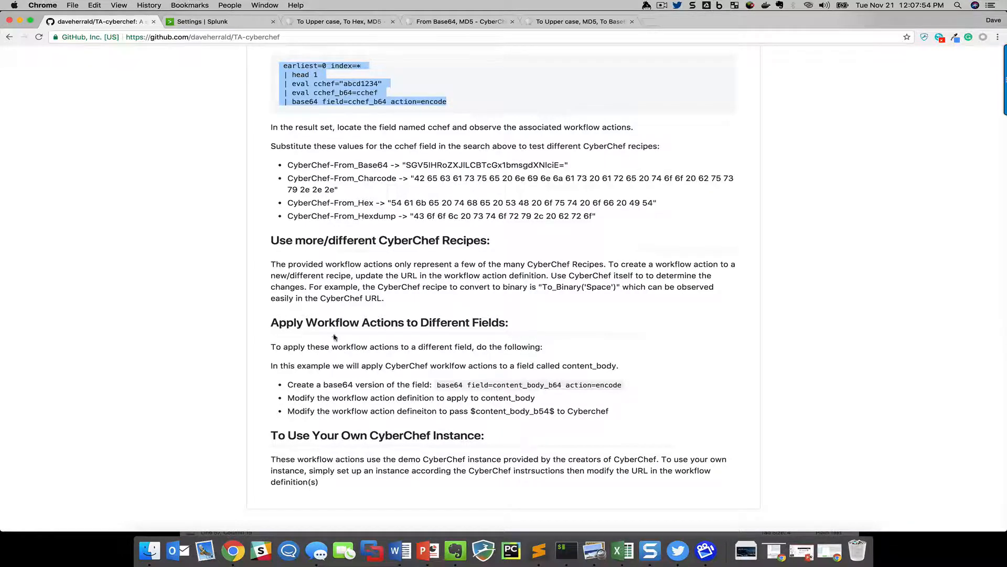
scroll(335, 339, down, 3)
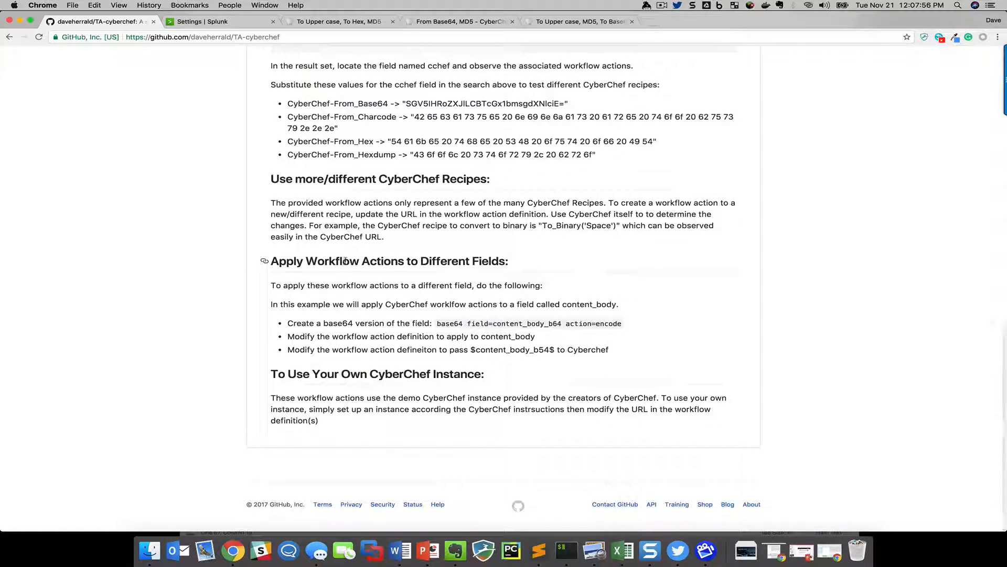
triple_click(339, 324)
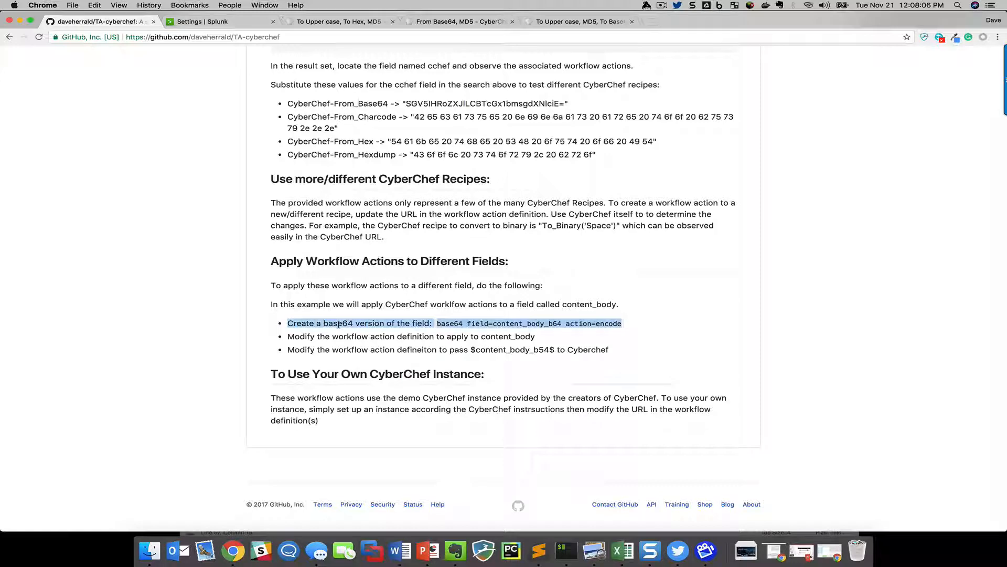
click(549, 351)
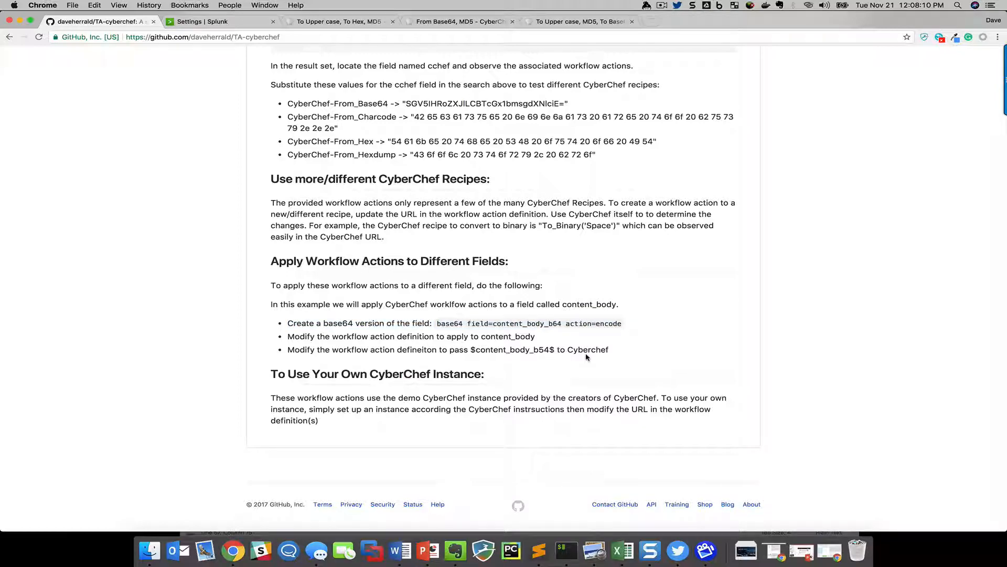
- Review the README section on using your own CyberChef instance and return to the beginning of the repository page
scroll(587, 357, up, 1)
scroll(587, 357, down, 1)
scroll(462, 261, up, 12)
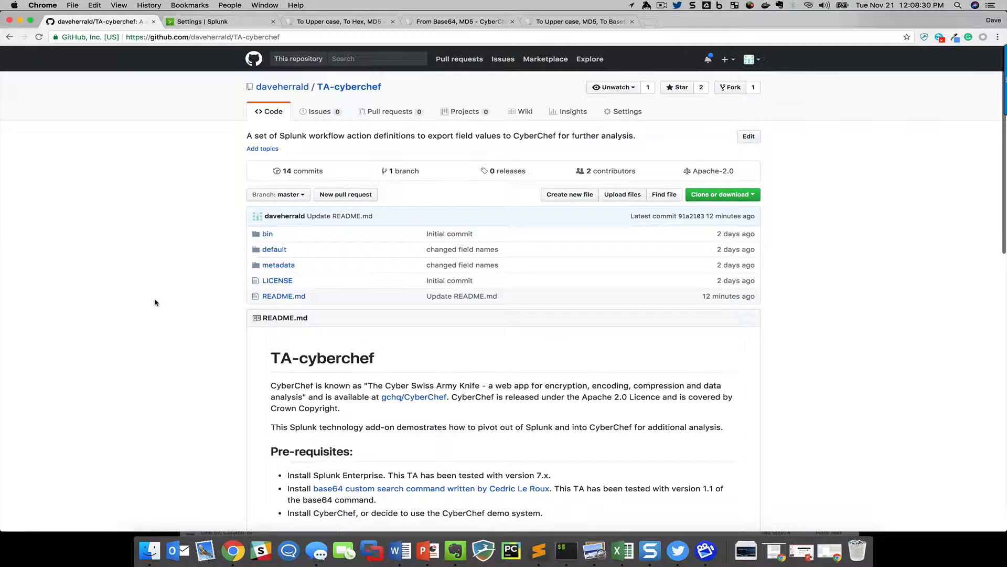